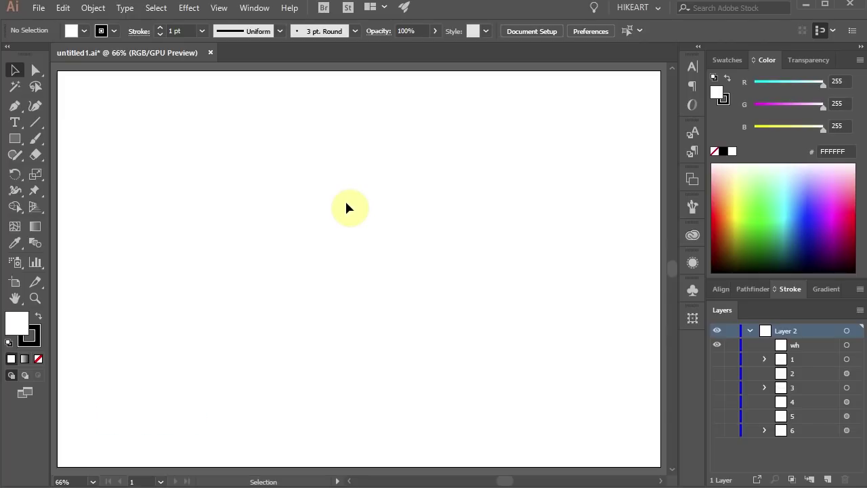
# Open Preferences at Guides & Grid, with gridlines every 200 px and 6 subdivisions
pyautogui.click(62, 8)
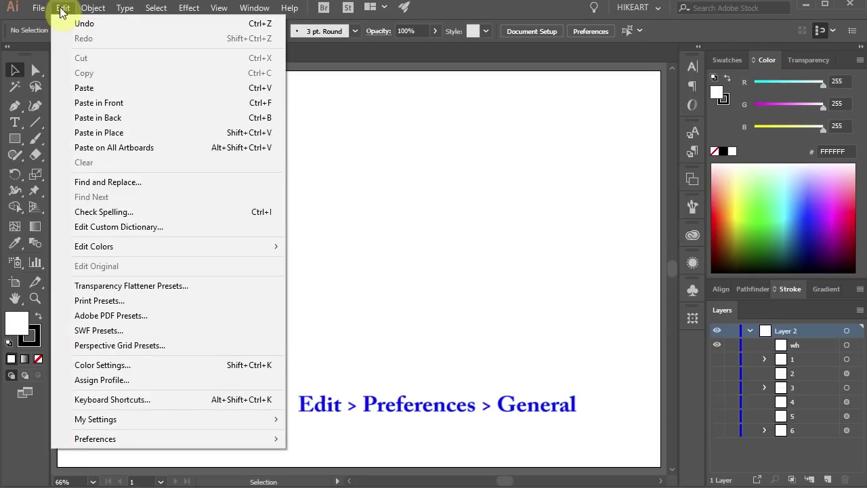
pyautogui.moveTo(152, 440)
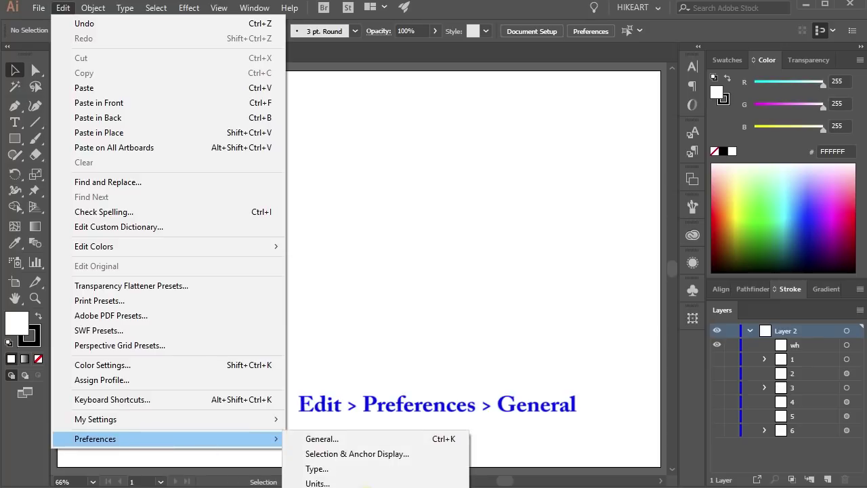
pyautogui.hotkey('ctrl', 'k')
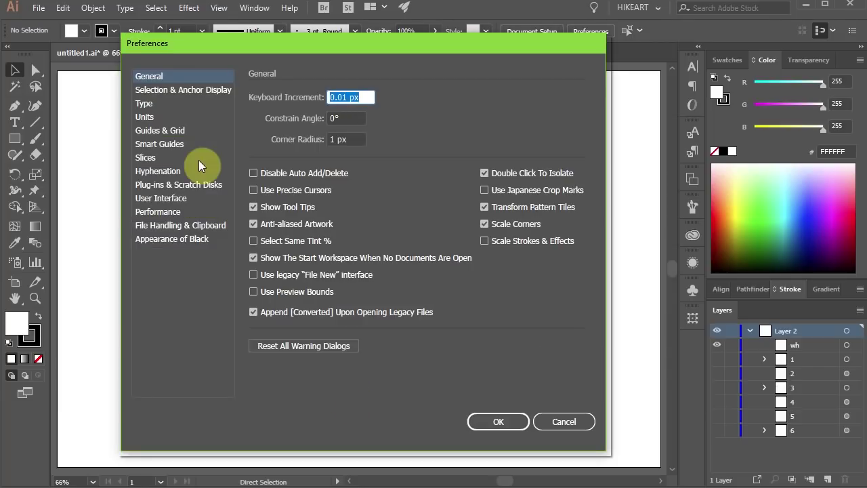
pyautogui.click(175, 130)
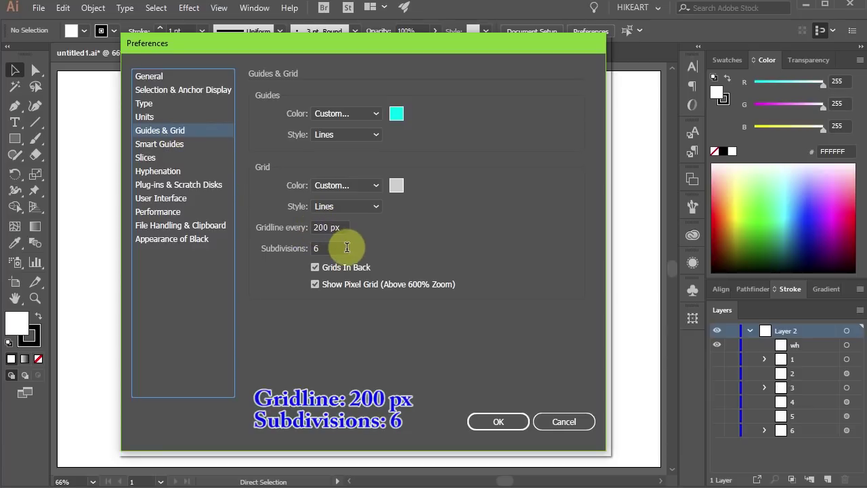
# Confirm the grid preferences and show the grid over the artboard
pyautogui.click(519, 420)
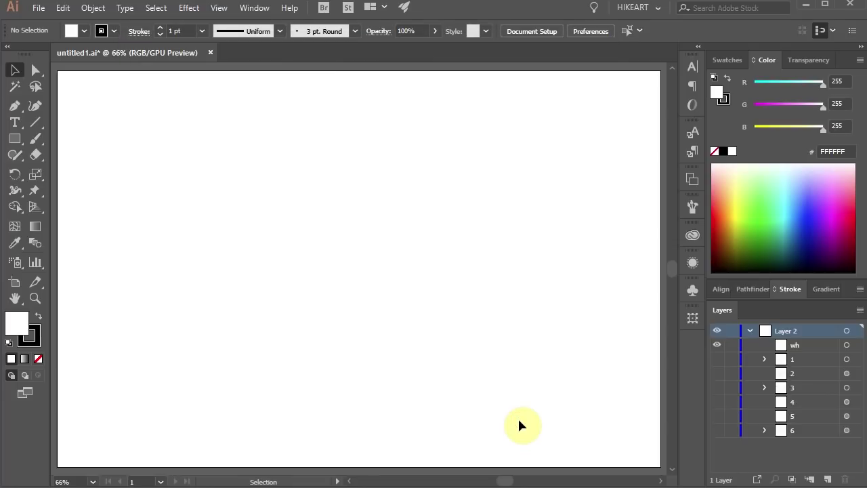
pyautogui.hotkey('ctrl', "'")
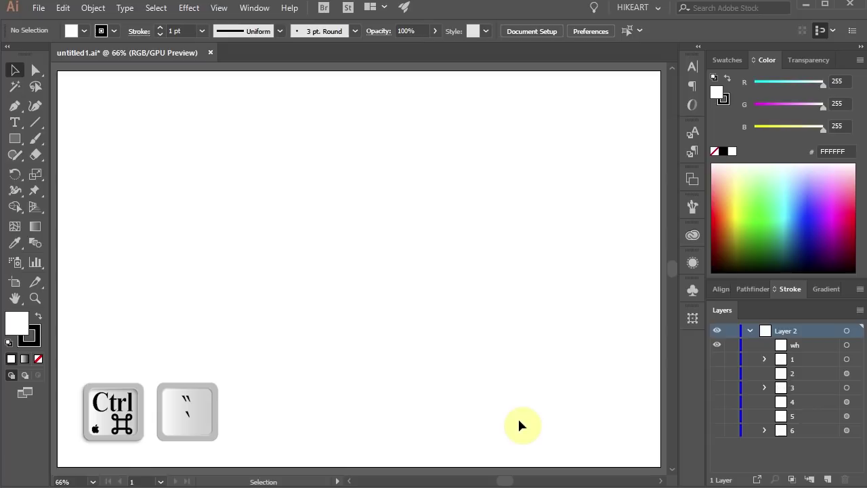
pyautogui.press('ctrl')
pyautogui.hotkey('ctrl', "'")
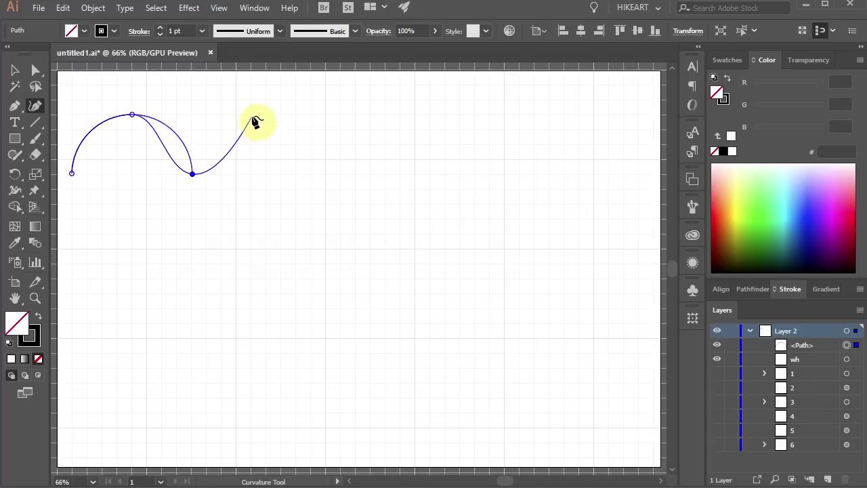
# Preview finishing the wavy line and closing the heart outline
pyautogui.click(311, 174)
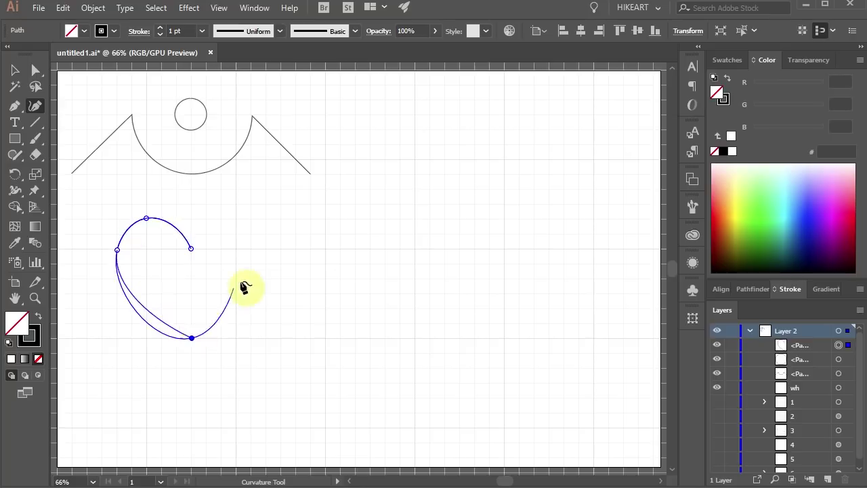
pyautogui.click(266, 248)
pyautogui.click(192, 337)
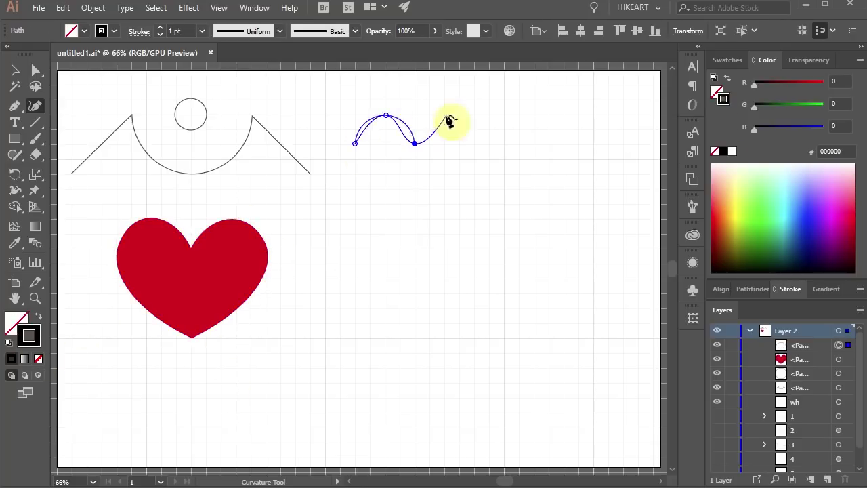
# Preview placing the points of the zigzag wave
pyautogui.click(446, 115)
pyautogui.click(475, 143)
pyautogui.click(505, 115)
pyautogui.click(534, 143)
pyautogui.click(563, 115)
pyautogui.click(593, 143)
pyautogui.click(624, 115)
pyautogui.click(651, 143)
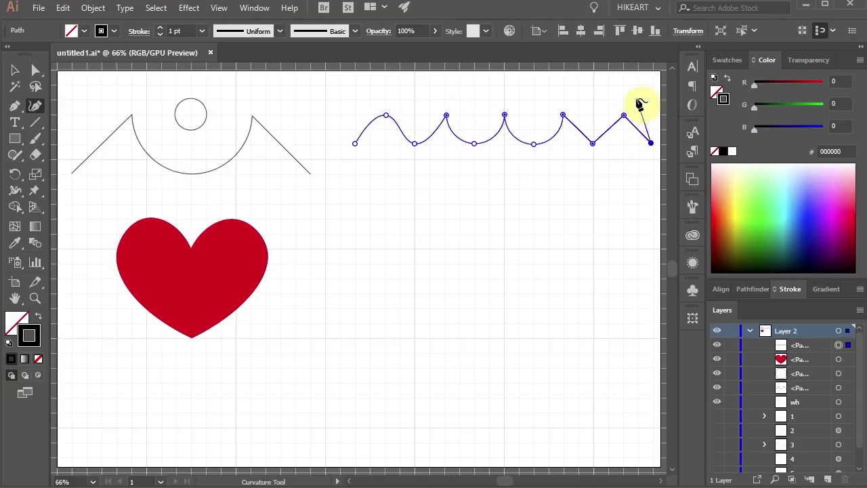
# Preview drawing the arched line and the J shape
pyautogui.click(354, 188)
pyautogui.click(386, 158)
pyautogui.click(414, 187)
pyautogui.click(474, 160)
pyautogui.click(562, 160)
pyautogui.click(624, 189)
pyautogui.click(652, 160)
# Preview zooming in and drawing the letters u, i, c and e of 'Juice'
pyautogui.press('z')
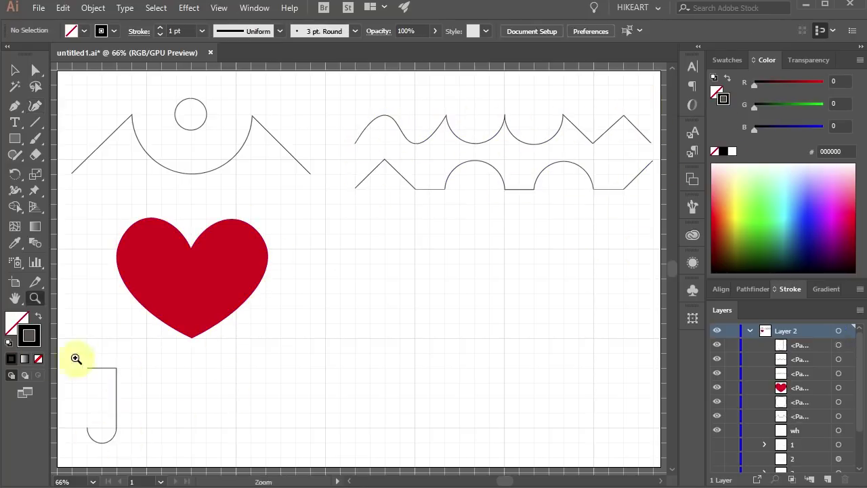
pyautogui.click(76, 358)
pyautogui.hotkey('shift', '`')
pyautogui.click(182, 259)
pyautogui.click(213, 317)
pyautogui.click(273, 259)
pyautogui.click(332, 288)
pyautogui.click(424, 265)
pyautogui.click(513, 278)
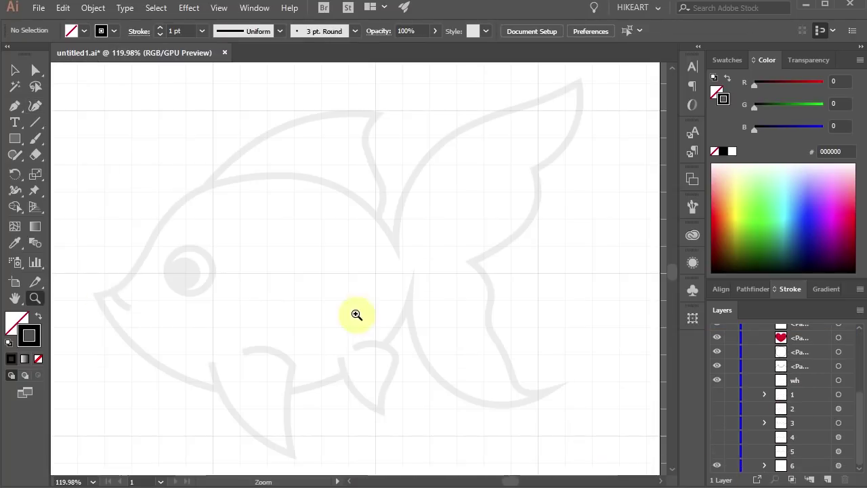
# Preview tracing and closing the goldfish body and tail outline
pyautogui.click(98, 296)
pyautogui.click(179, 199)
pyautogui.click(399, 253)
pyautogui.click(451, 136)
pyautogui.click(579, 84)
pyautogui.click(535, 170)
pyautogui.click(468, 261)
pyautogui.click(449, 387)
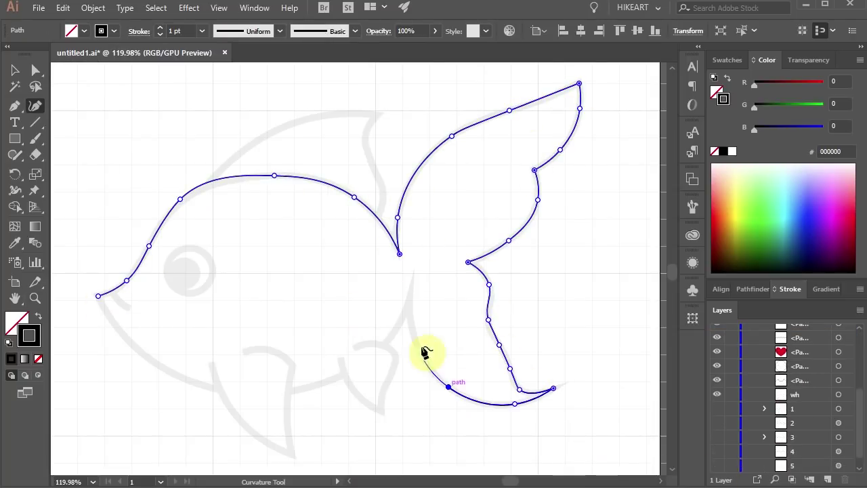
pyautogui.click(98, 296)
# Preview tracing the goldfish's dorsal, lower and pectoral fins and circular eye
pyautogui.click(202, 190)
pyautogui.click(234, 155)
pyautogui.click(376, 115)
pyautogui.click(371, 227)
pyautogui.click(354, 345)
pyautogui.click(381, 410)
pyautogui.click(245, 351)
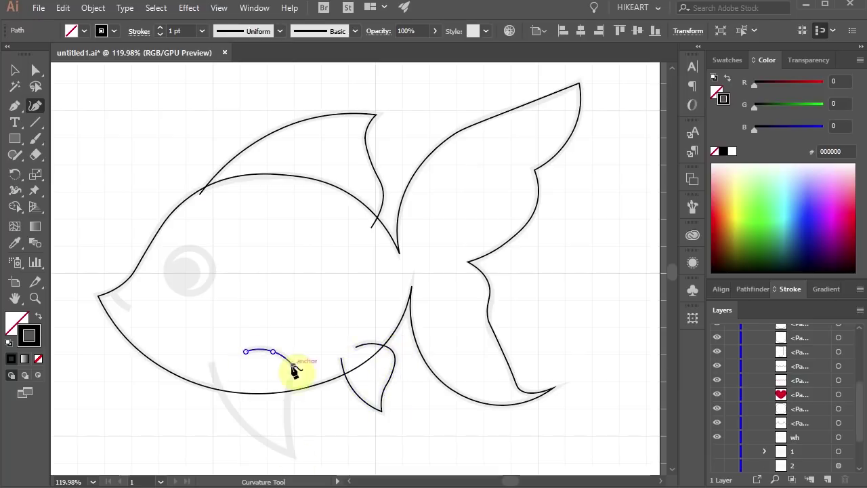
pyautogui.click(293, 369)
pyautogui.click(174, 262)
pyautogui.moveTo(231, 258); pyautogui.dragTo(264, 291)
pyautogui.hotkey('shift', 'x')
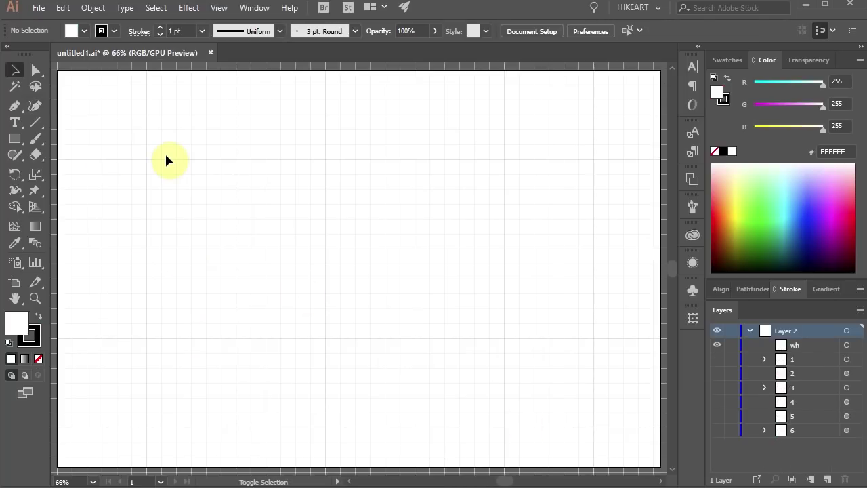
# Select the Curvature Tool with Shift+~
pyautogui.hotkey('shift', '`')
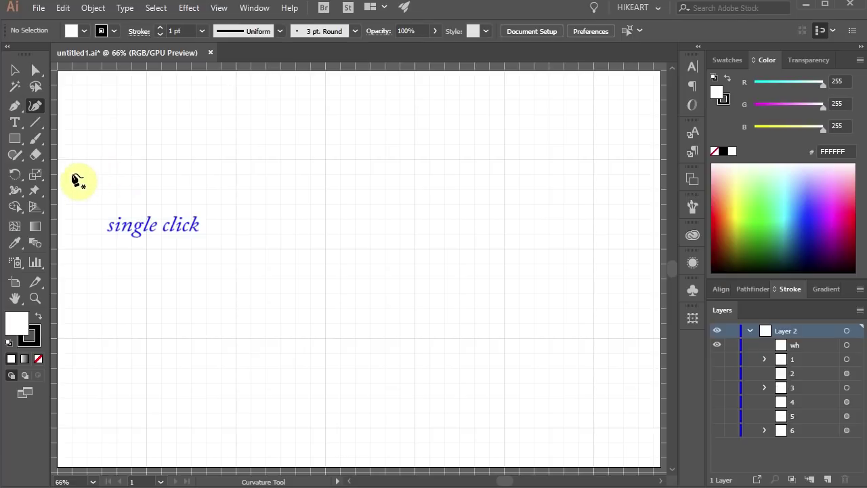
# Draw a no-fill wave through a start point, first crest, trough and second crest
pyautogui.click(72, 175)
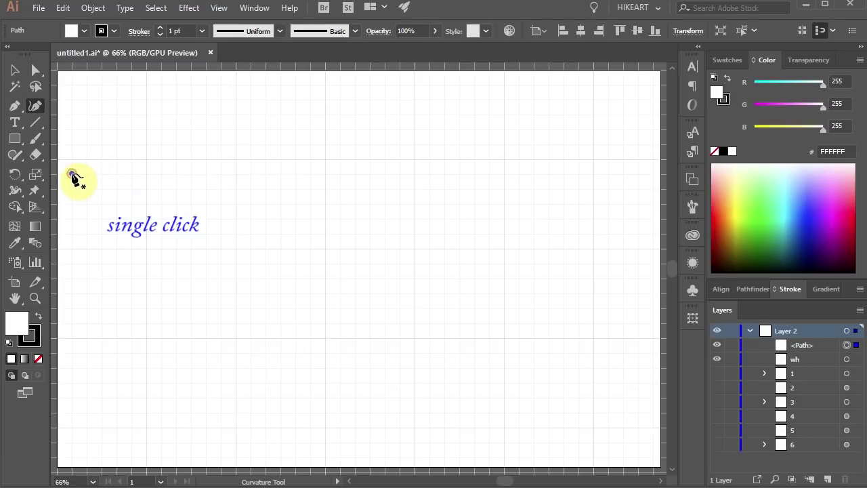
pyautogui.click(132, 115)
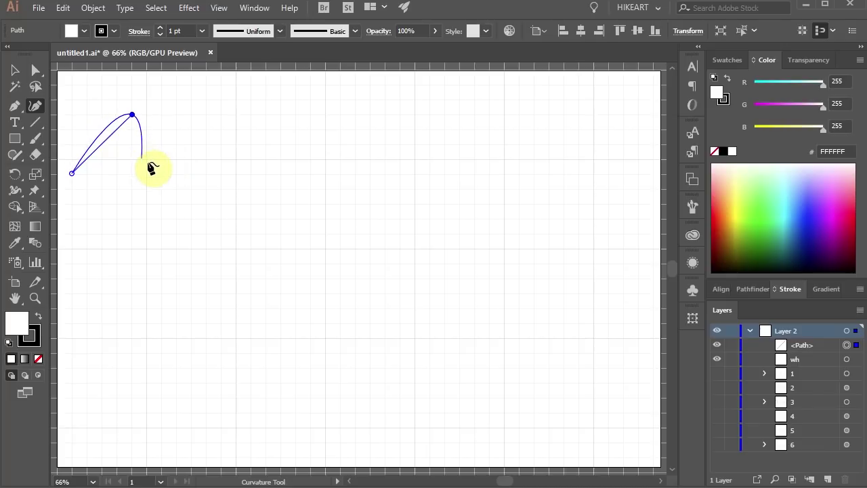
pyautogui.click(194, 176)
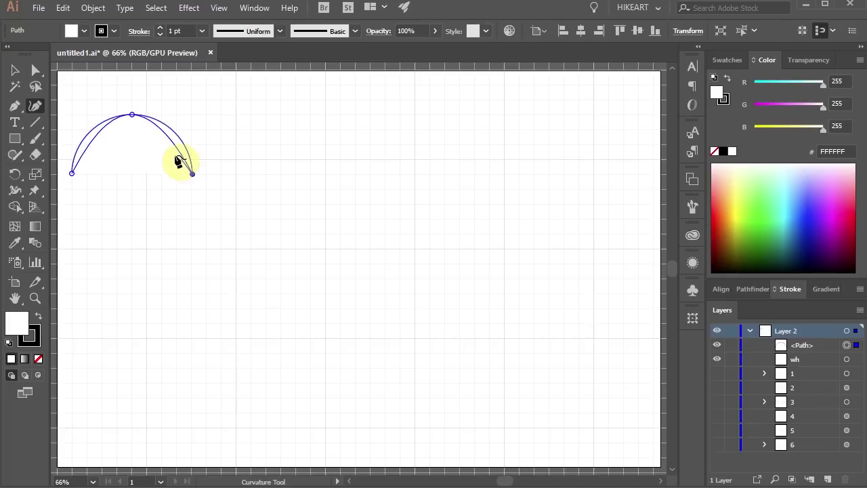
pyautogui.press('/')
pyautogui.click(38, 364)
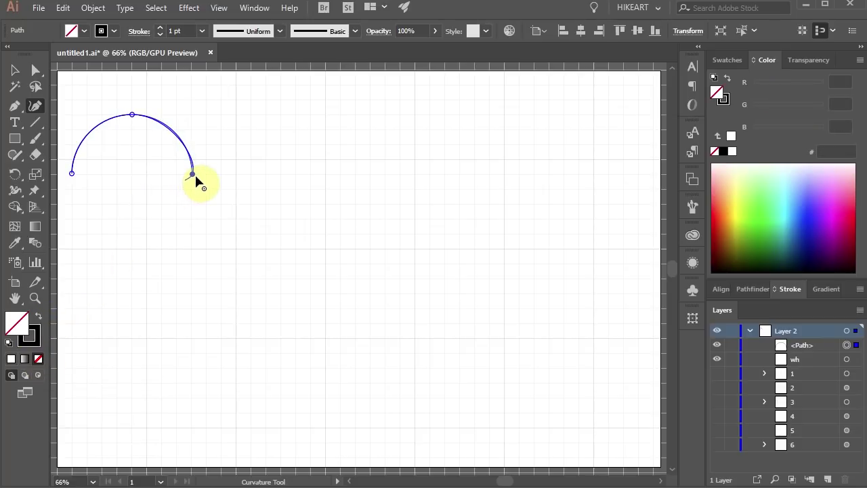
pyautogui.click(252, 116)
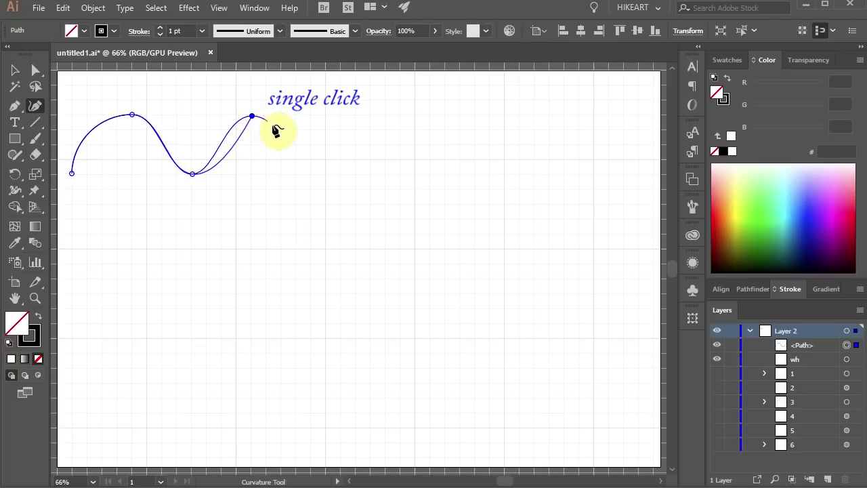
# Add the wave's end point on the baseline, then finish and deselect the path
pyautogui.click(309, 173)
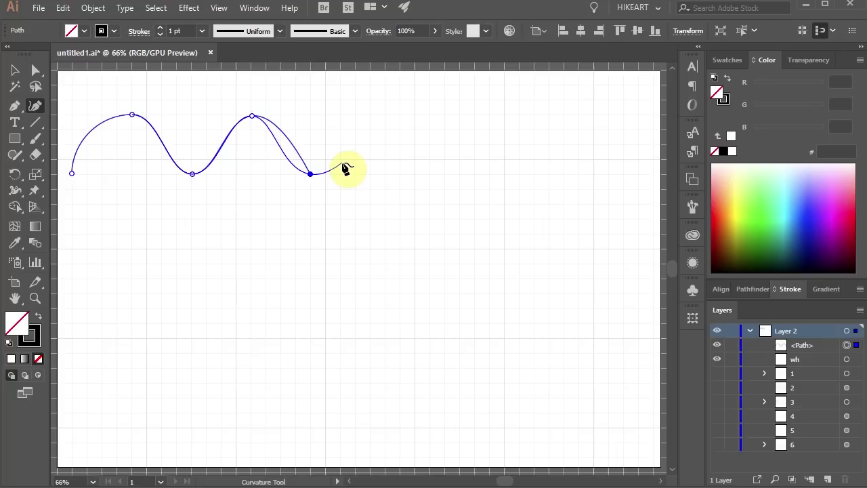
pyautogui.press('Escape')
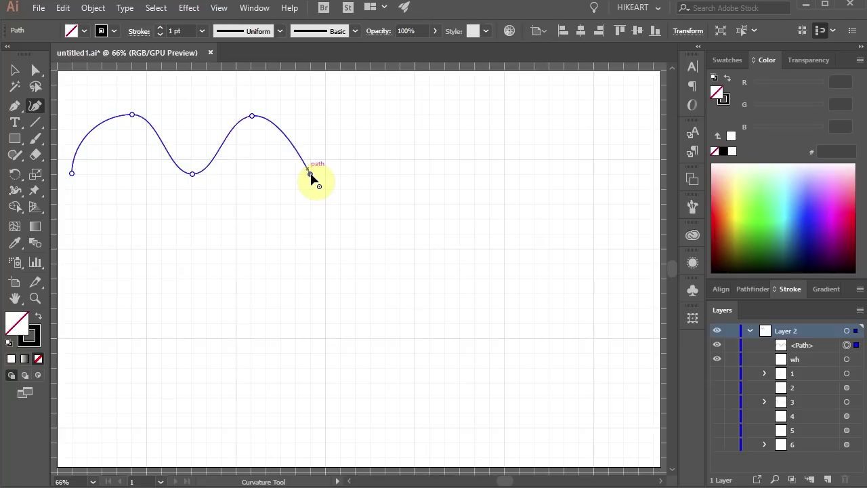
pyautogui.click(310, 174)
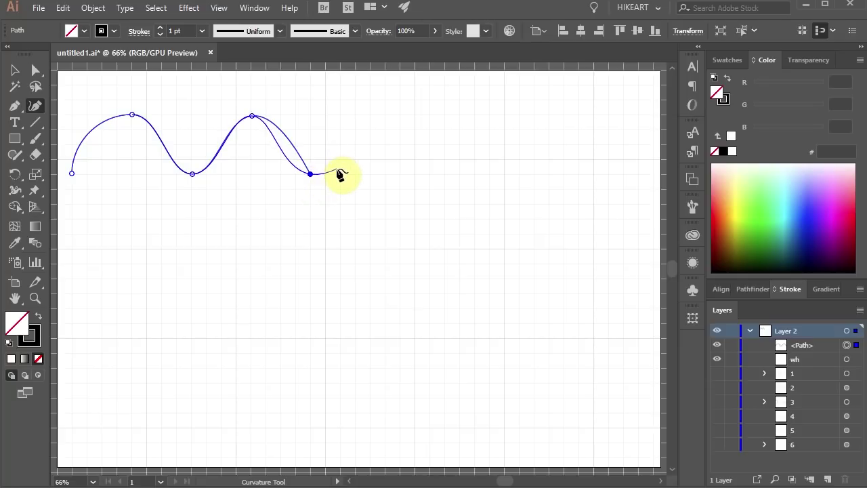
pyautogui.press('ctrl')
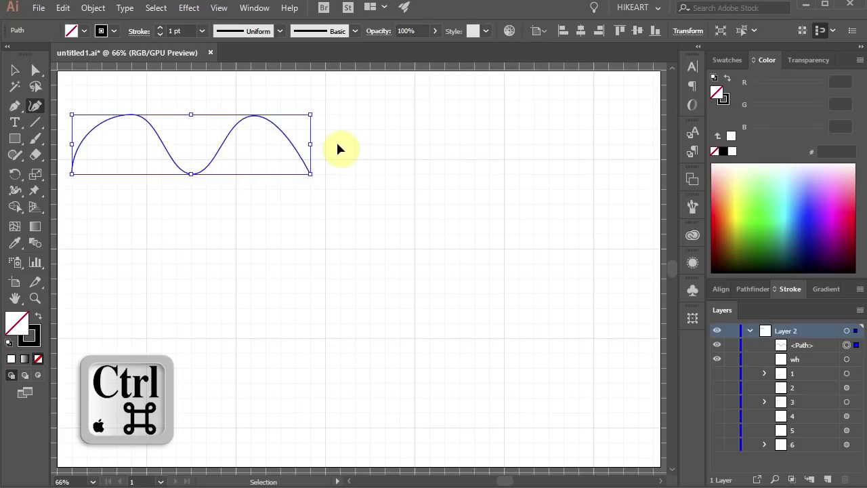
pyautogui.keyDown('ctrl'); pyautogui.click(337, 139); pyautogui.keyUp('ctrl')
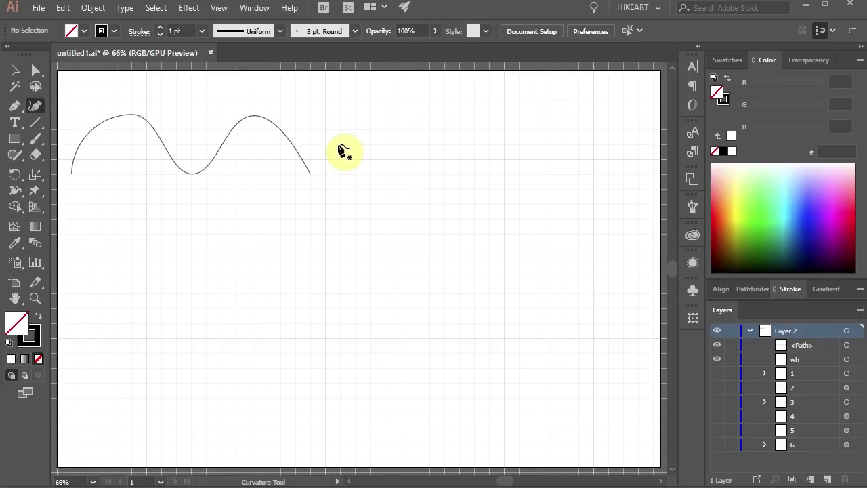
# Turn the wave's right and left crest anchors into sharp corner points
pyautogui.click(317, 174)
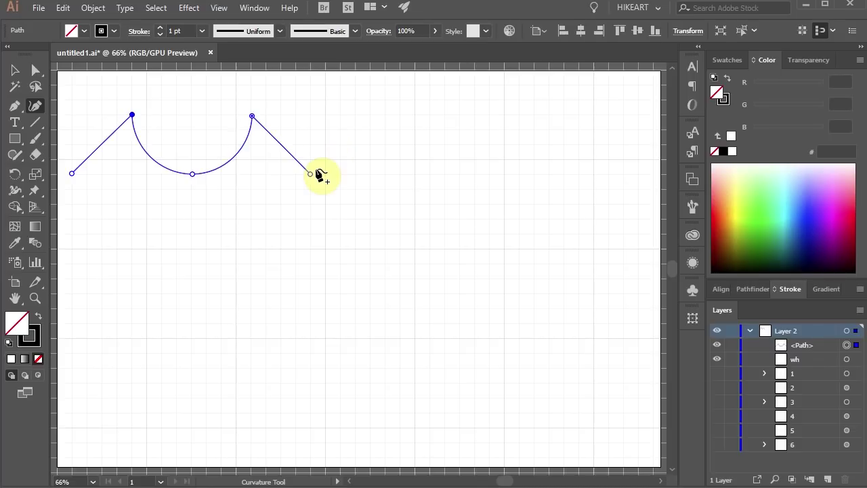
pyautogui.press('Escape')
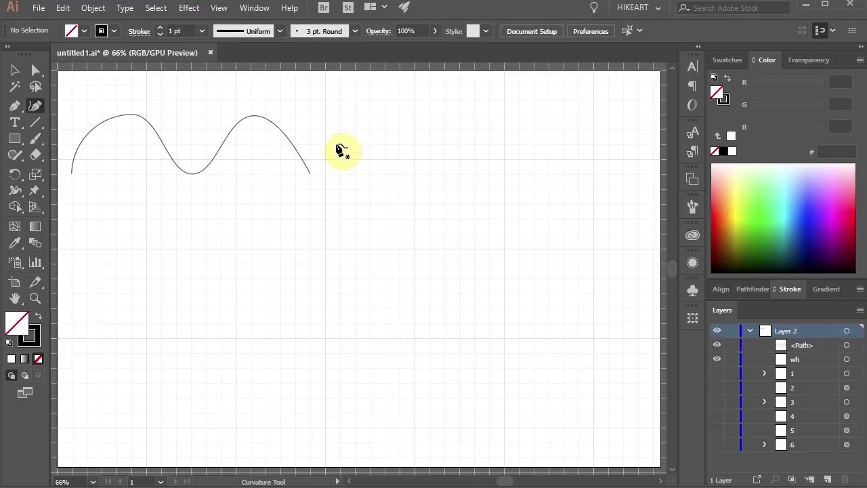
pyautogui.click(290, 140)
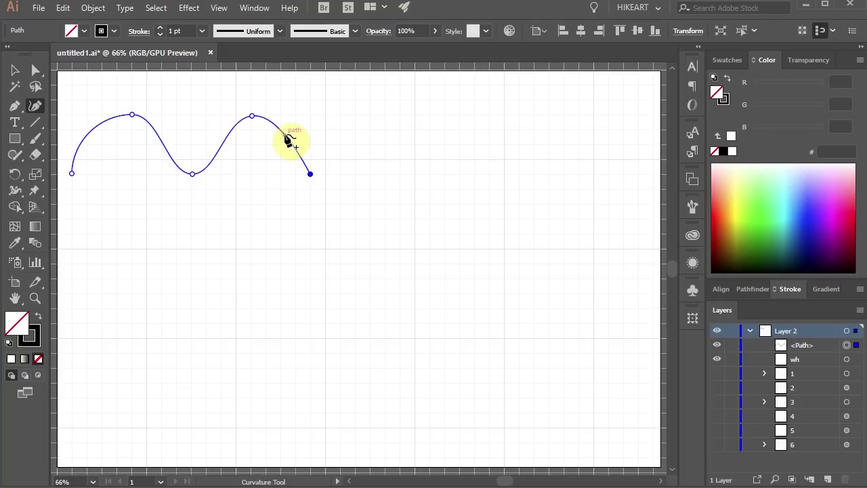
pyautogui.doubleClick(252, 116)
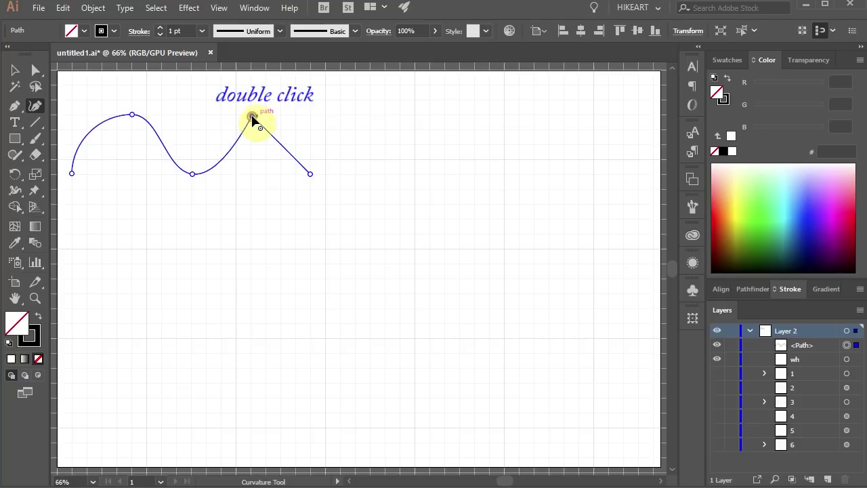
pyautogui.doubleClick(132, 116)
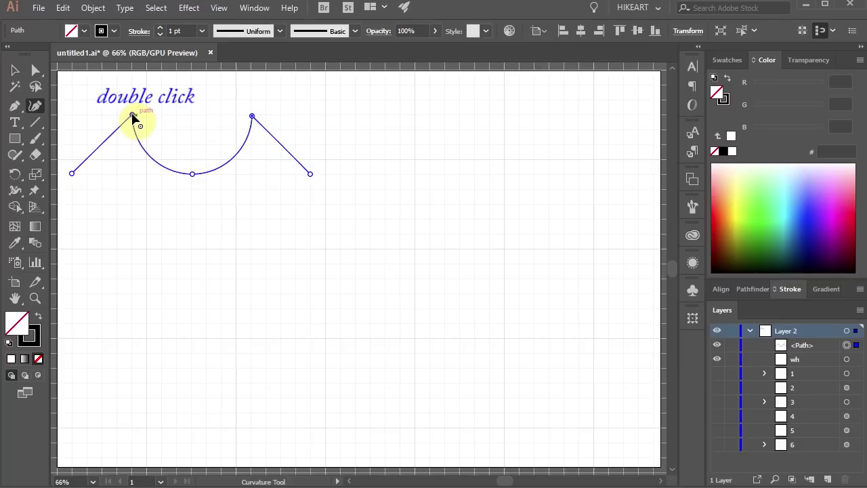
pyautogui.press('Escape')
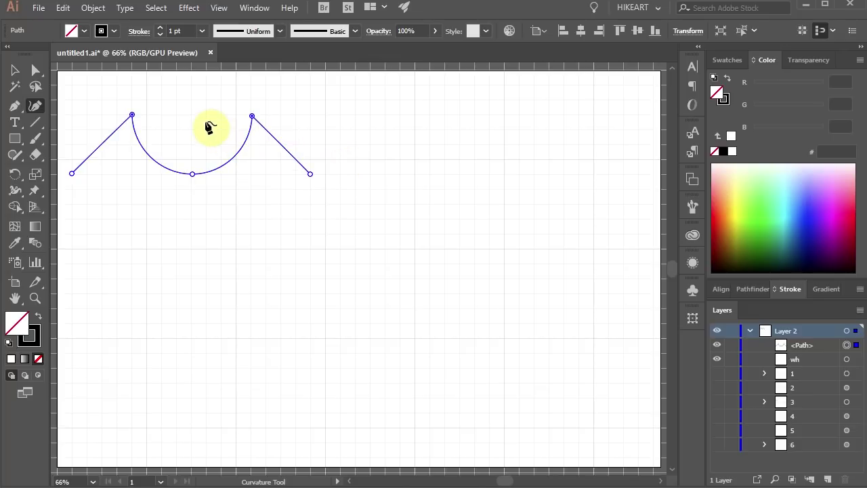
# Draw a four-point closed circle just above the wave's trough
pyautogui.click(191, 98)
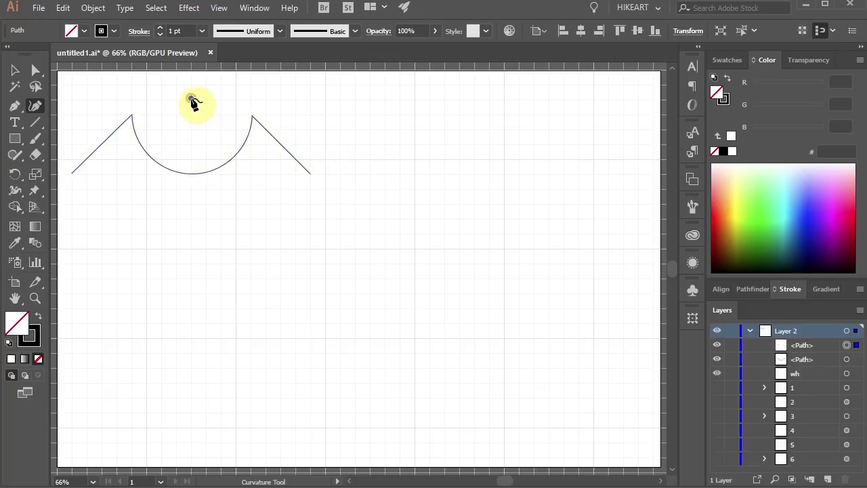
pyautogui.click(175, 113)
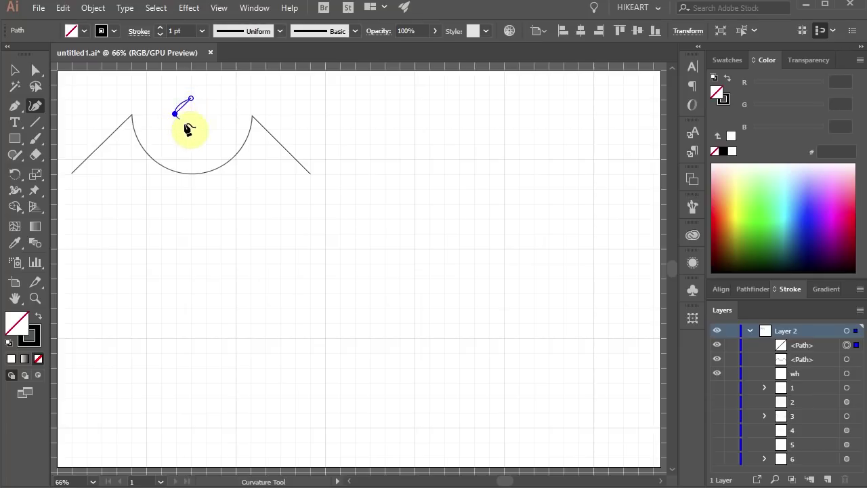
pyautogui.click(192, 130)
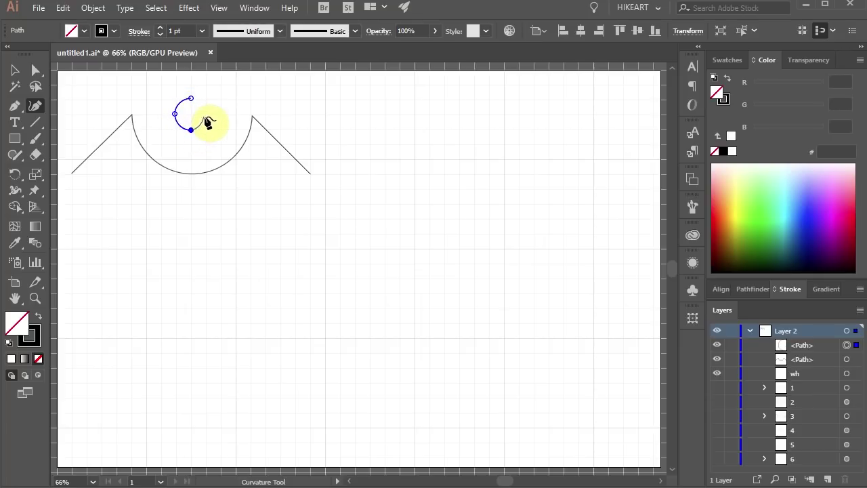
pyautogui.click(208, 116)
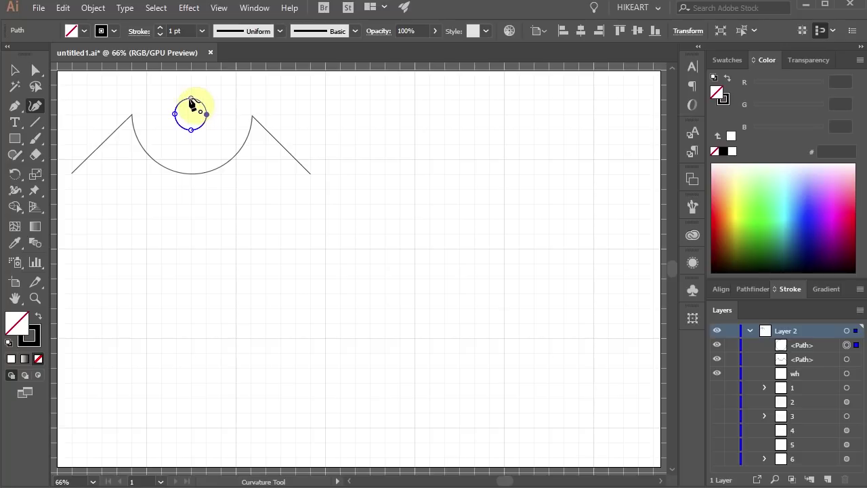
pyautogui.click(191, 99)
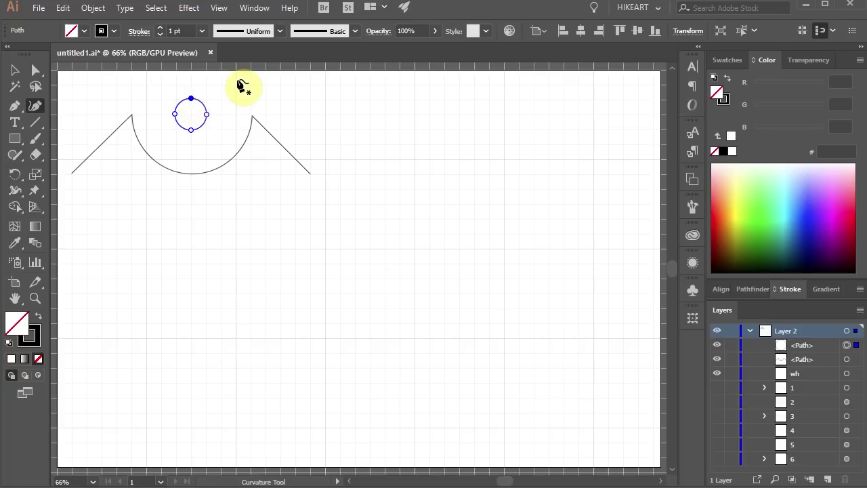
# Draw a closed six-point heart outline below the wave
pyautogui.click(192, 249)
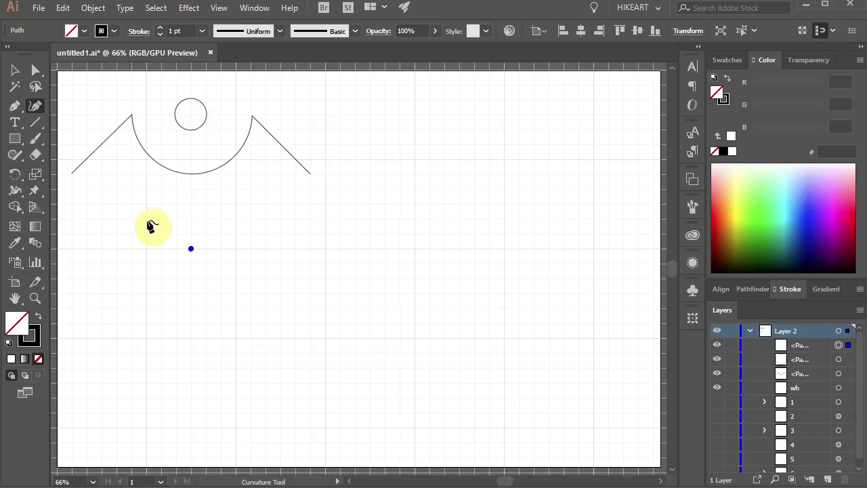
pyautogui.click(146, 218)
pyautogui.click(118, 250)
pyautogui.click(192, 337)
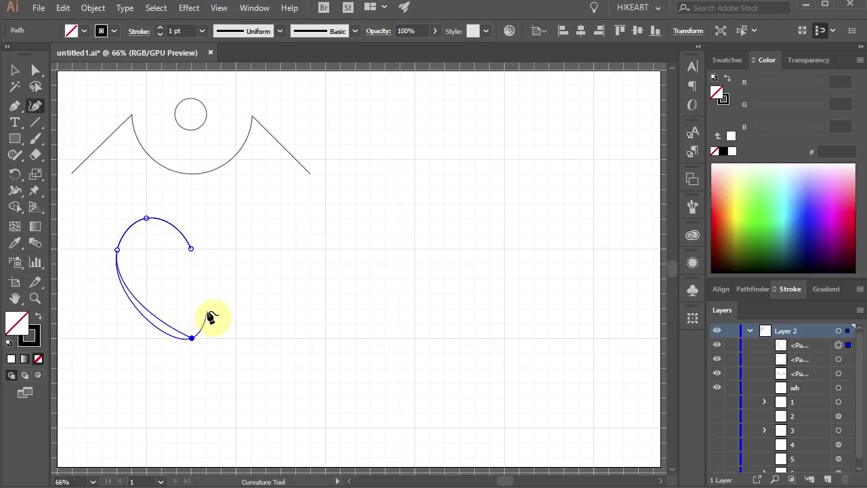
pyautogui.click(267, 248)
pyautogui.click(237, 219)
pyautogui.click(191, 248)
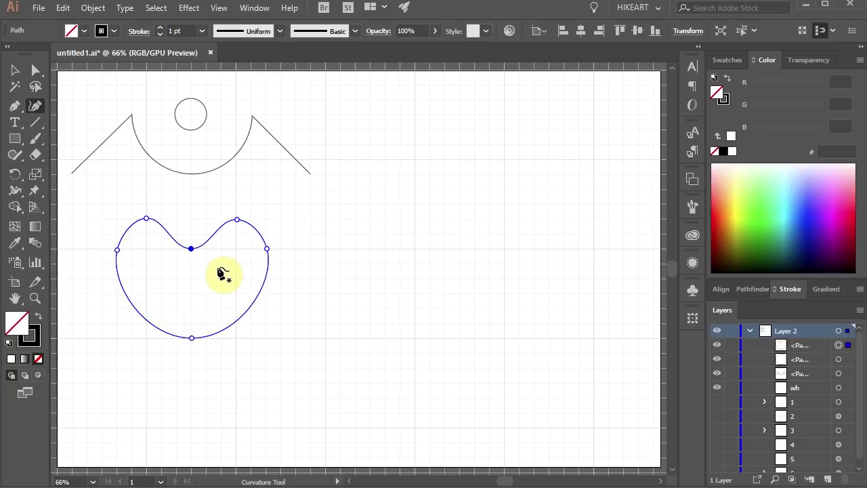
# Make the heart's top centre a sharp notch, remove the extra lower-left anchor, and fill it red
pyautogui.click(140, 313)
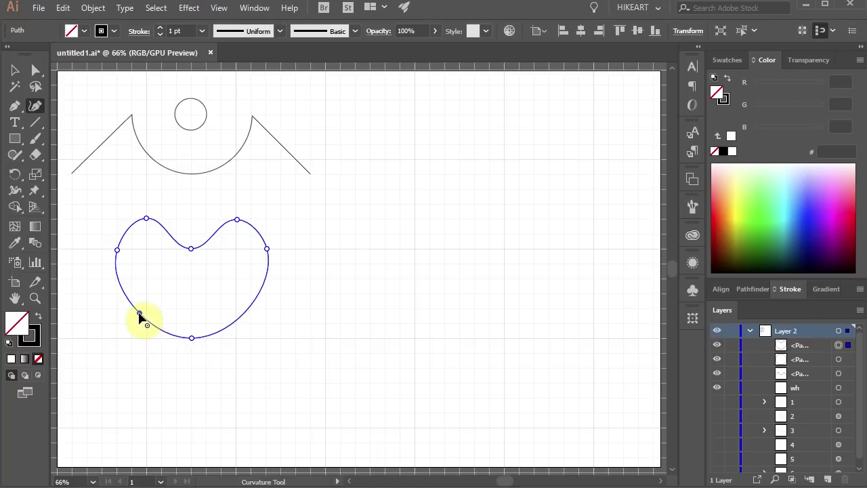
pyautogui.moveTo(140, 313); pyautogui.dragTo(171, 298)
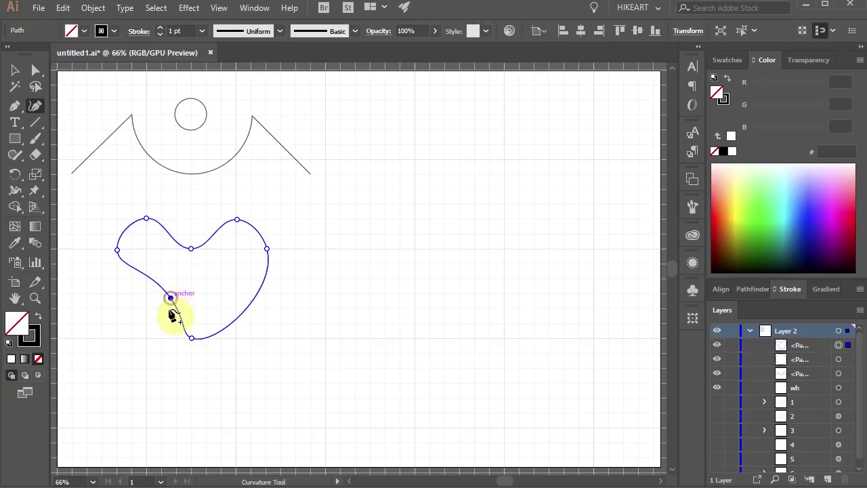
pyautogui.click(191, 249)
pyautogui.doubleClick(191, 249)
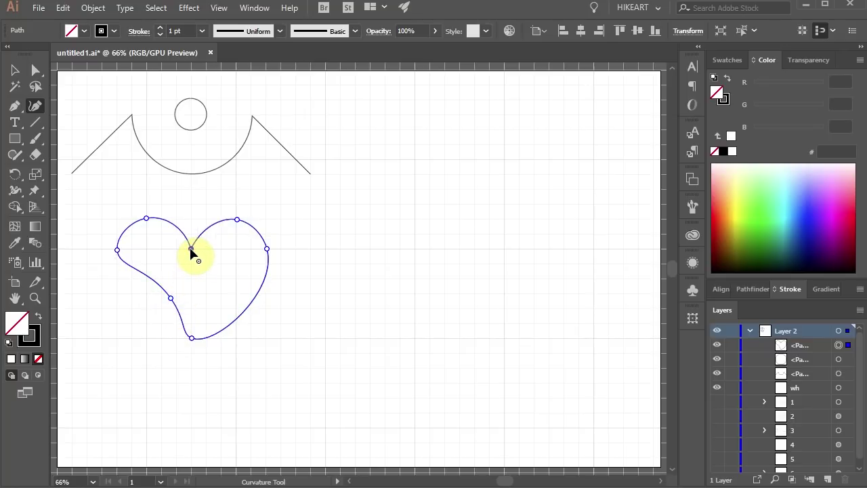
pyautogui.click(192, 338)
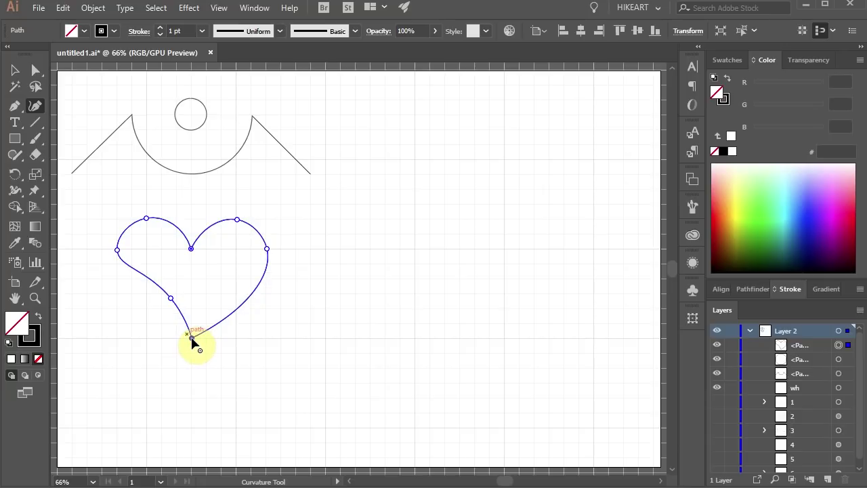
pyautogui.click(171, 299)
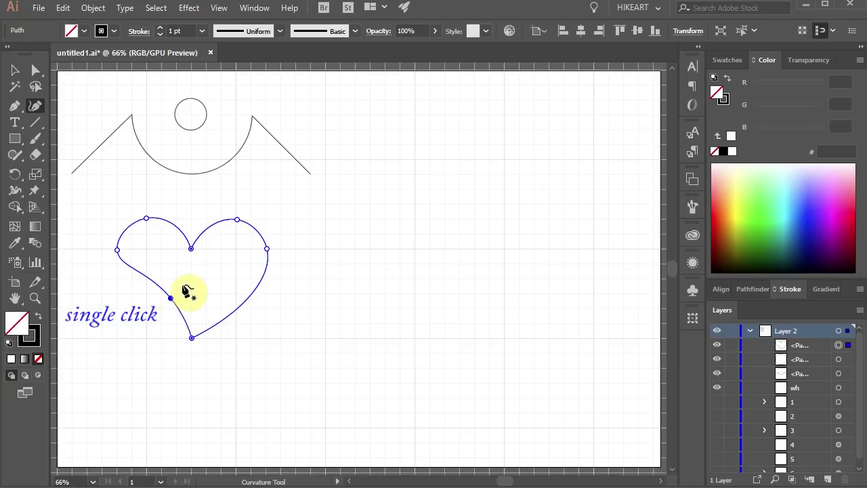
pyautogui.press('Delete')
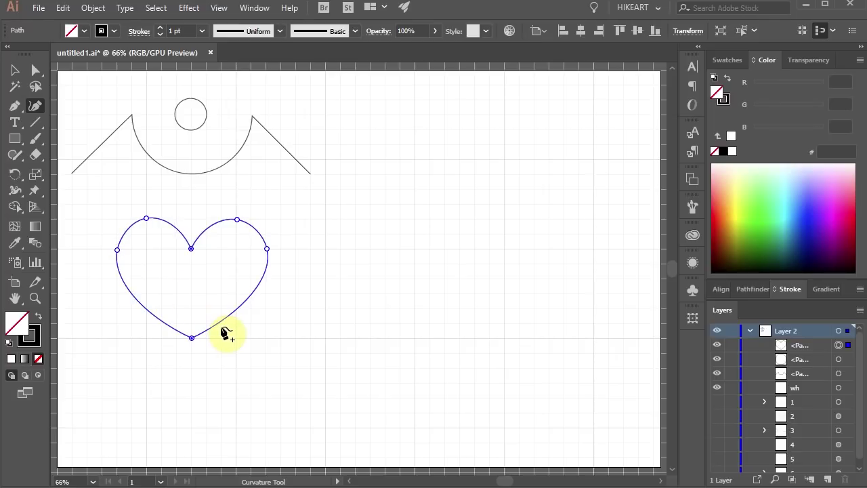
pyautogui.click(856, 220)
pyautogui.keyDown('ctrl'); pyautogui.click(228, 395); pyautogui.keyUp('ctrl')
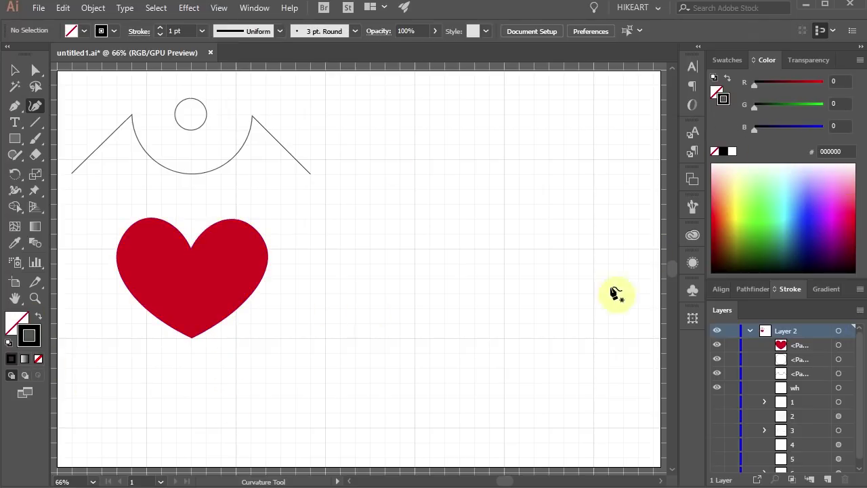
# Draw a new rounded wave to the right, turning its second peak into a sharp corner
pyautogui.click(355, 145)
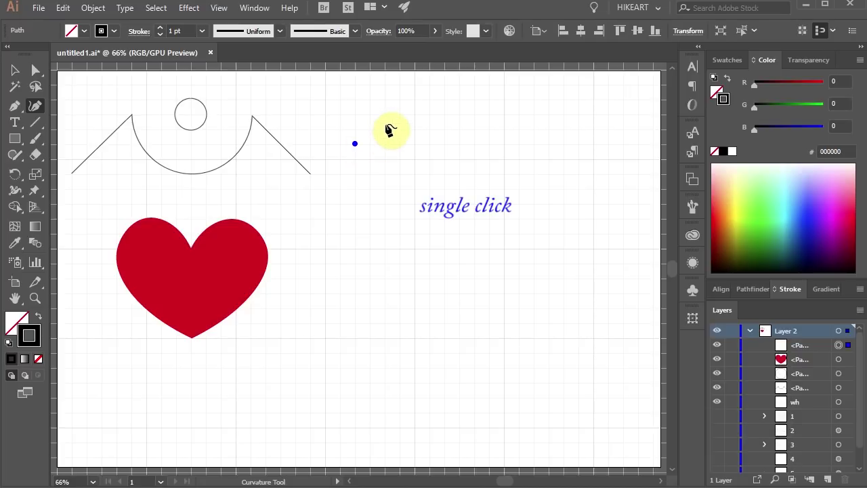
pyautogui.click(390, 122)
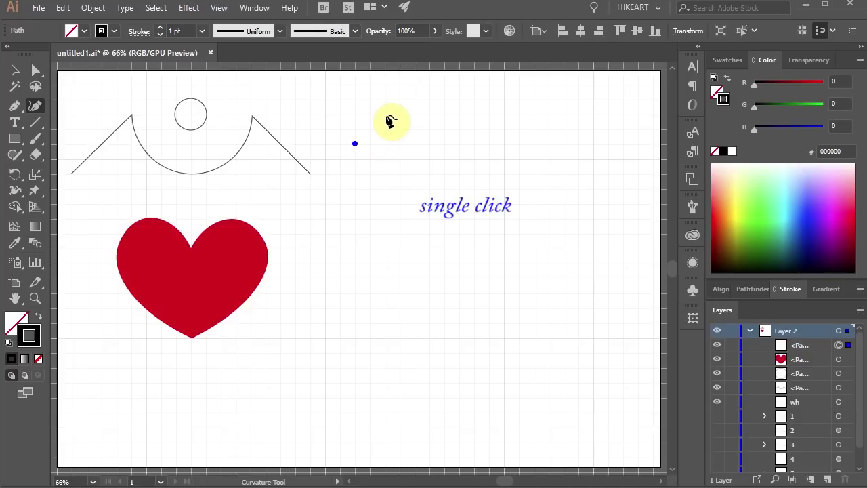
pyautogui.click(386, 117)
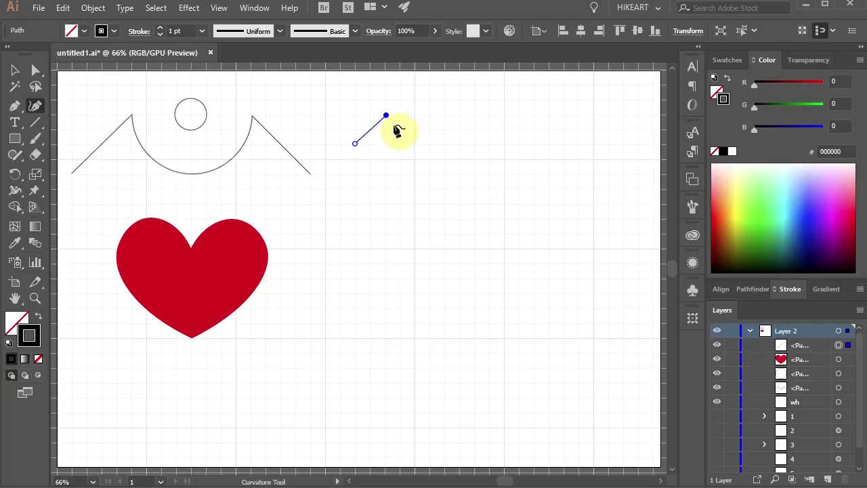
pyautogui.click(415, 145)
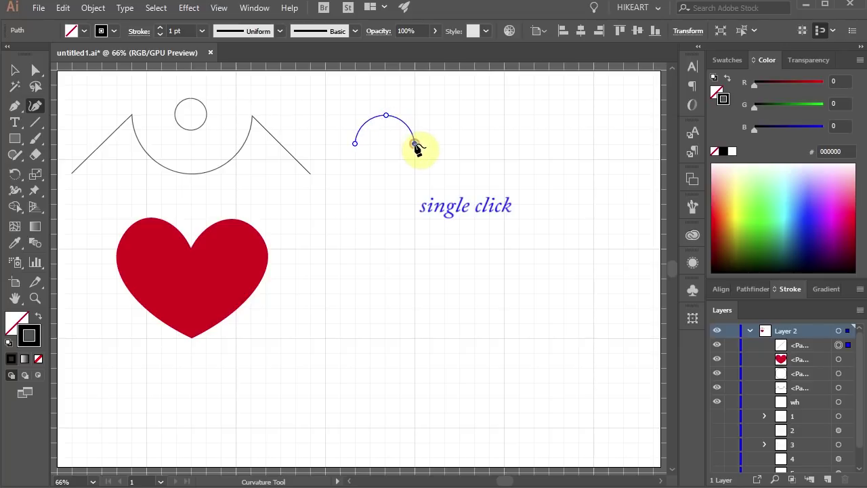
pyautogui.click(446, 116)
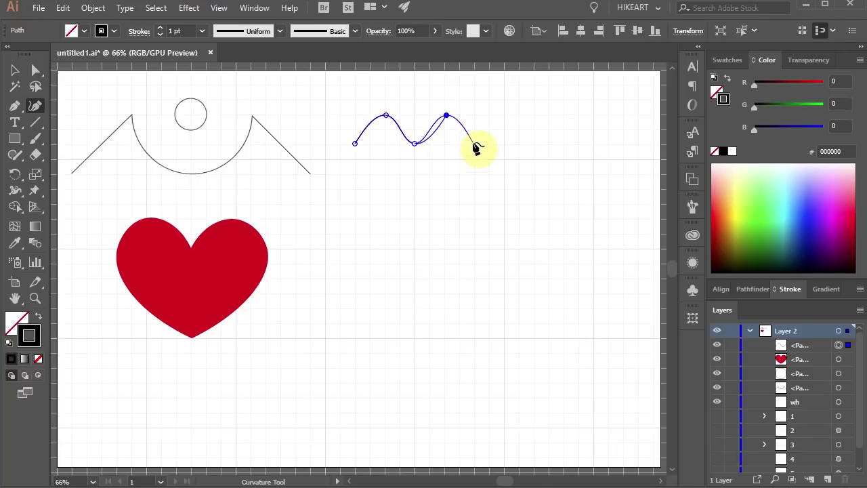
pyautogui.click(447, 117)
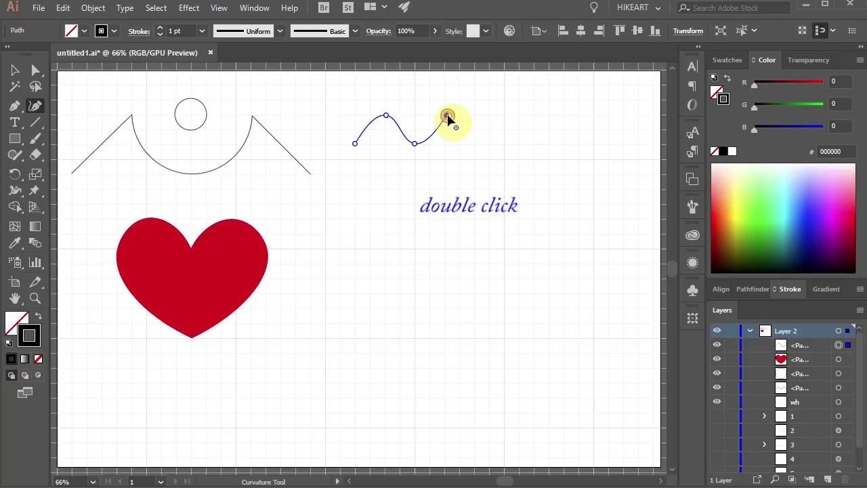
pyautogui.doubleClick(446, 117)
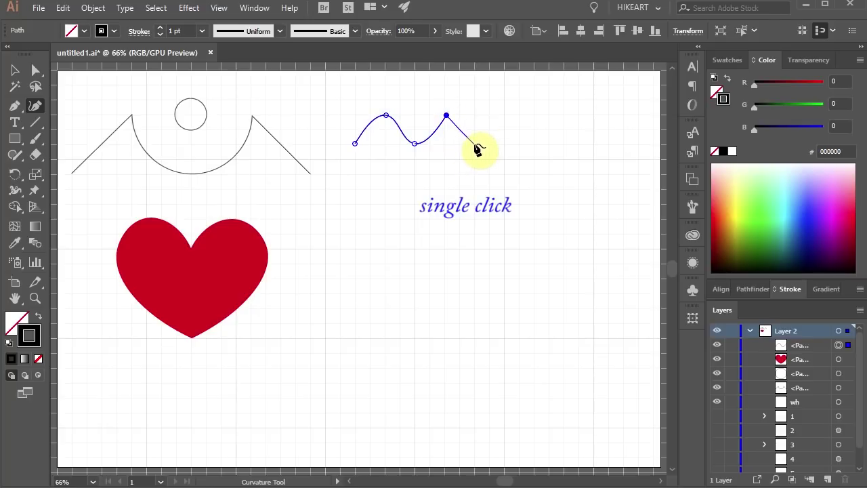
pyautogui.click(475, 144)
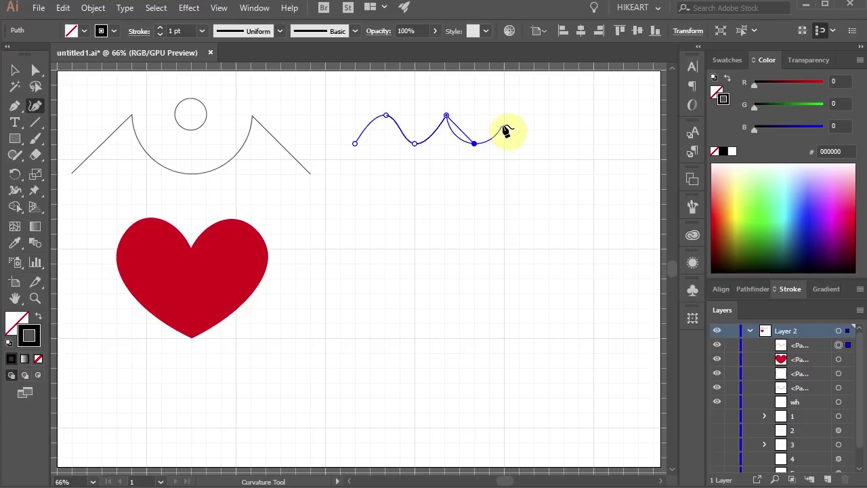
# Continue with sharp corner peaks into a straight zigzag and end the path at the right
pyautogui.click(507, 118)
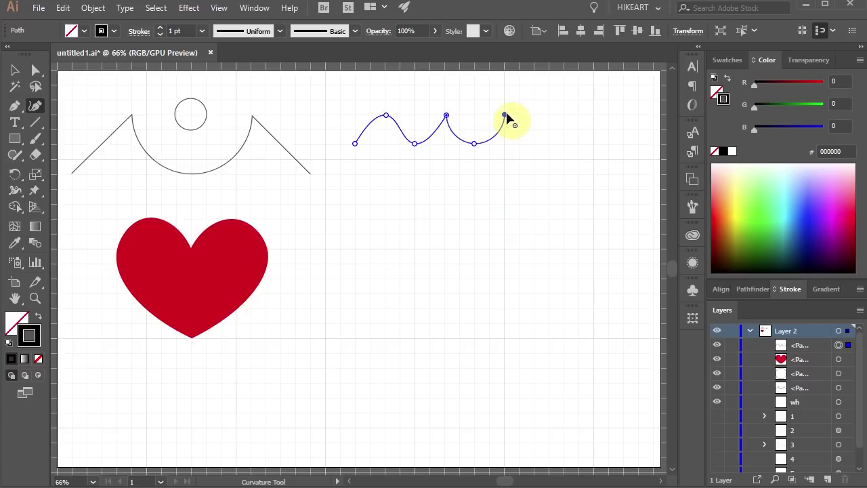
pyautogui.press('alt')
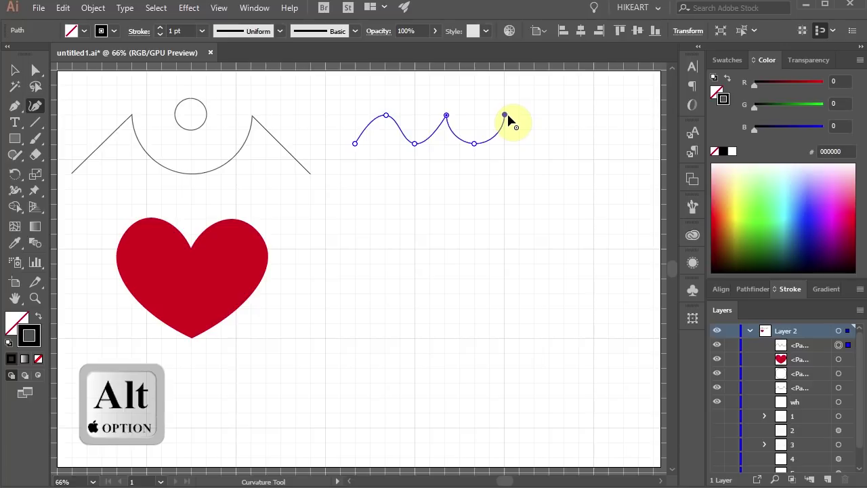
pyautogui.keyDown('alt'); pyautogui.click(508, 117); pyautogui.keyUp('alt')
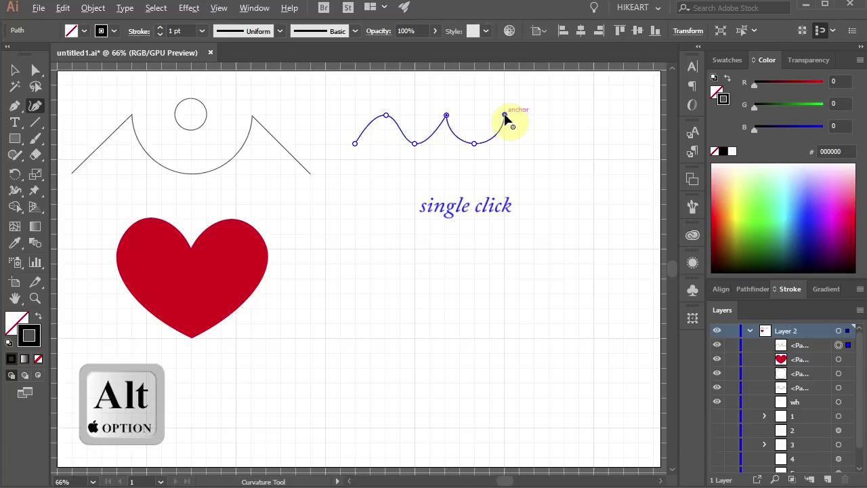
pyautogui.click(534, 143)
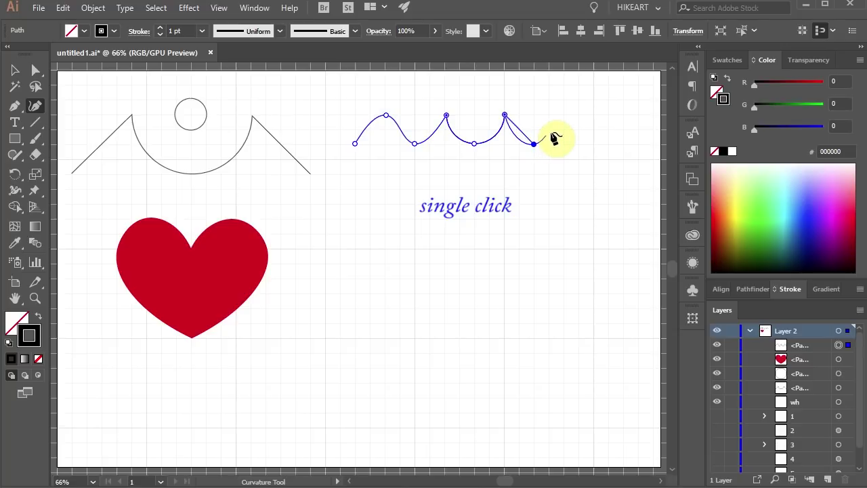
pyautogui.click(563, 117)
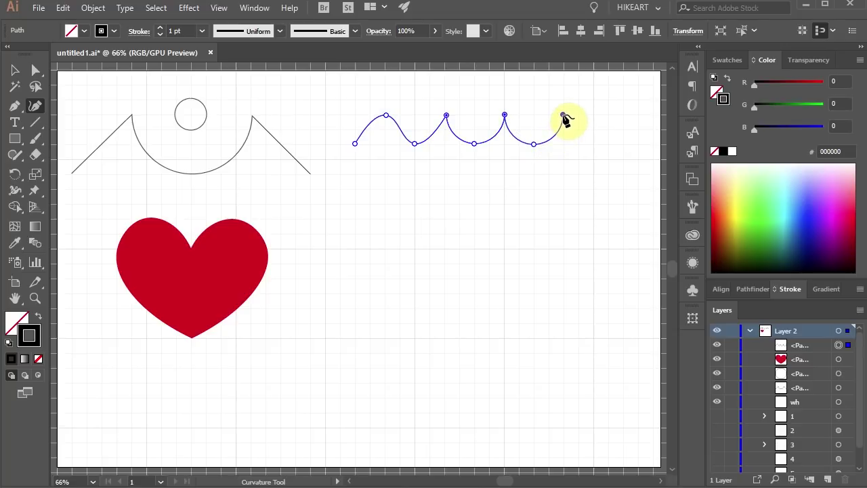
pyautogui.press('alt')
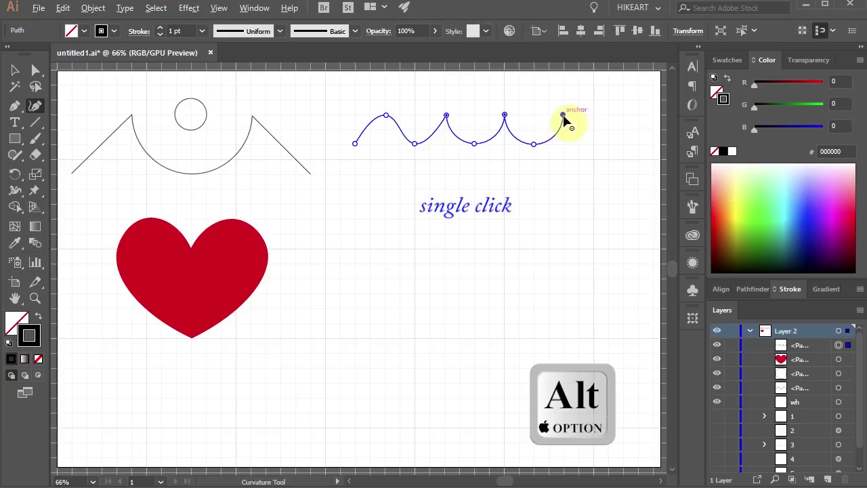
pyautogui.keyDown('alt'); pyautogui.click(562, 116); pyautogui.keyUp('alt')
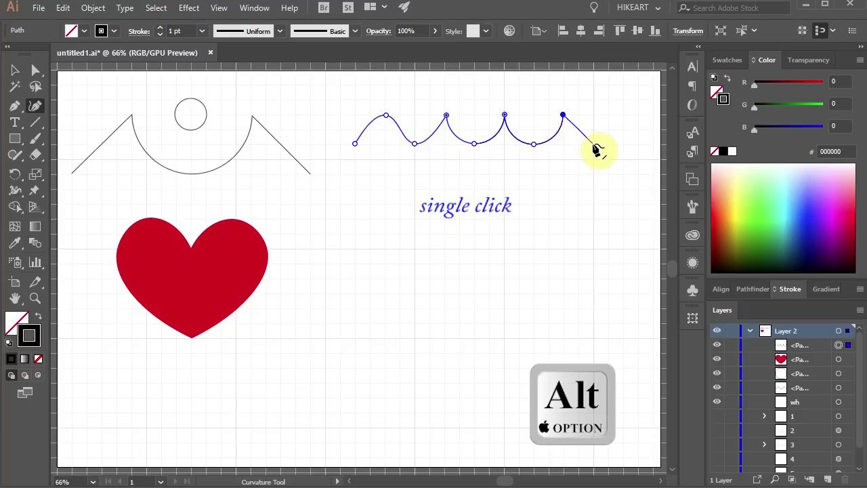
pyautogui.click(593, 144)
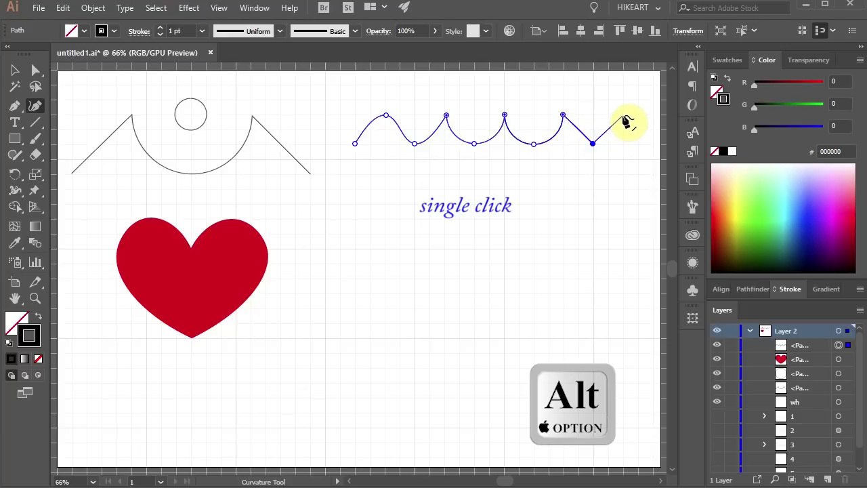
pyautogui.keyDown('alt'); pyautogui.click(624, 116); pyautogui.keyUp('alt')
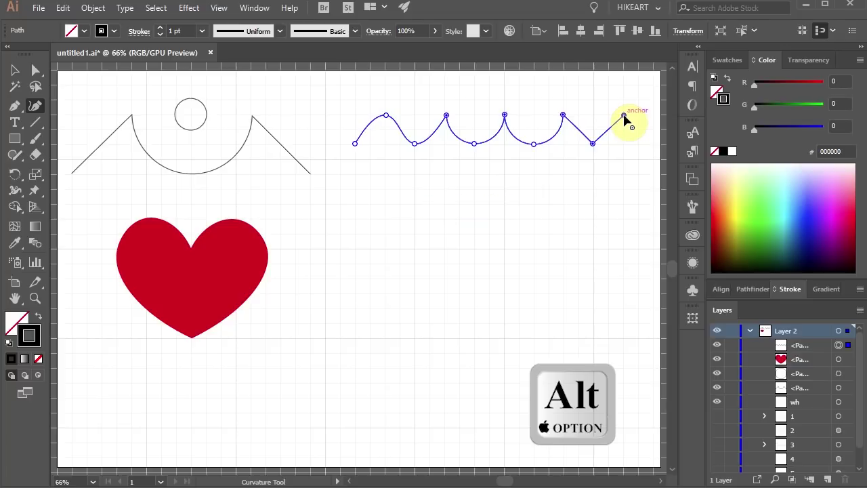
pyautogui.keyDown('alt'); pyautogui.click(651, 143); pyautogui.keyUp('alt')
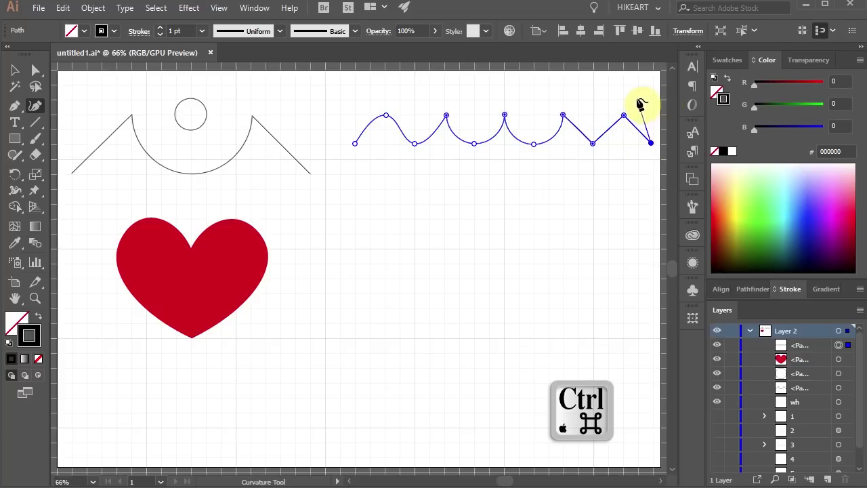
pyautogui.keyDown('ctrl'); pyautogui.click(640, 103); pyautogui.keyUp('ctrl')
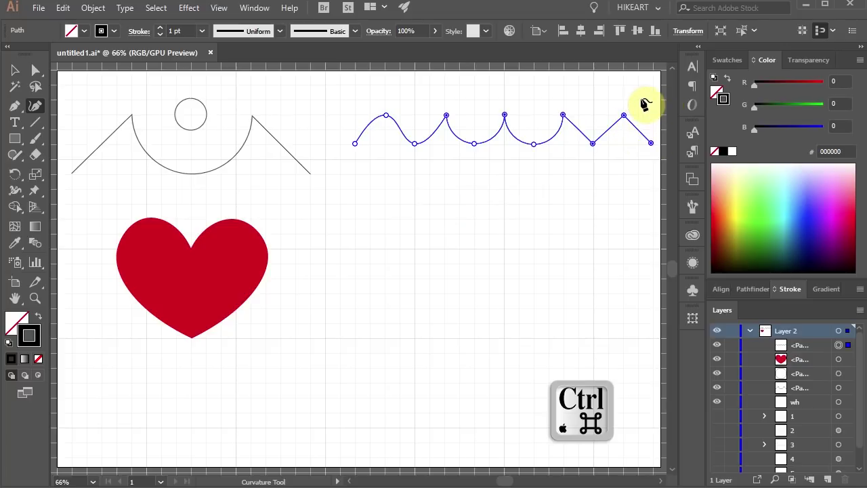
# Start a second wave below the first with a sharp peak and a flat horizontal run
pyautogui.keyDown('ctrl'); pyautogui.click(575, 271); pyautogui.keyUp('ctrl')
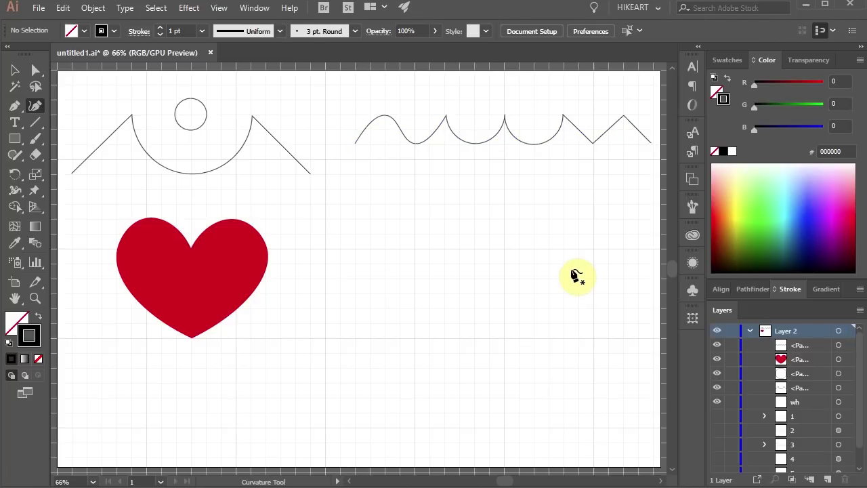
pyautogui.click(354, 189)
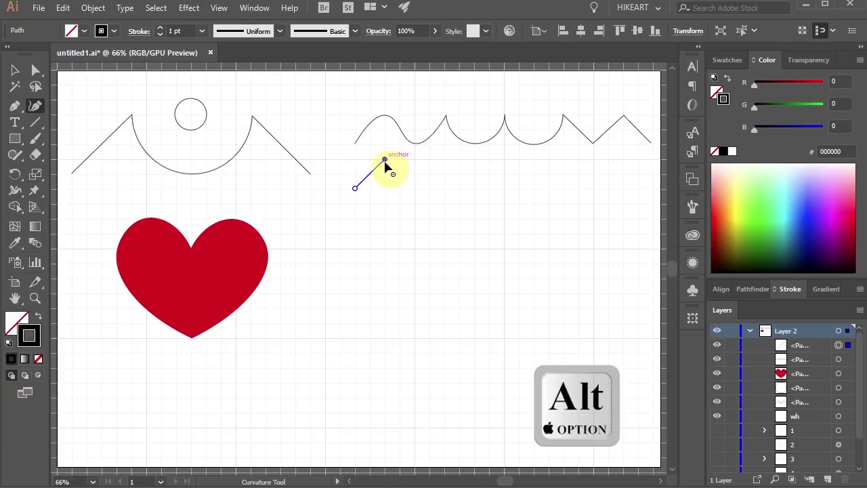
pyautogui.click(384, 159)
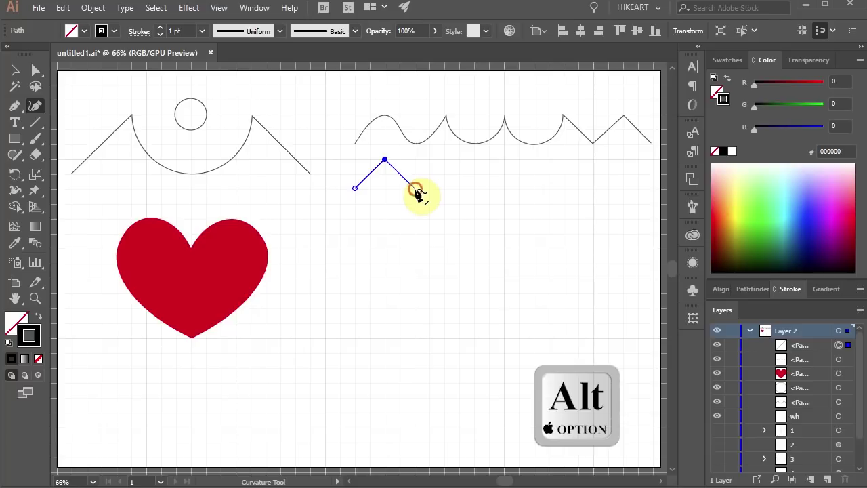
pyautogui.click(415, 188)
pyautogui.press('shift')
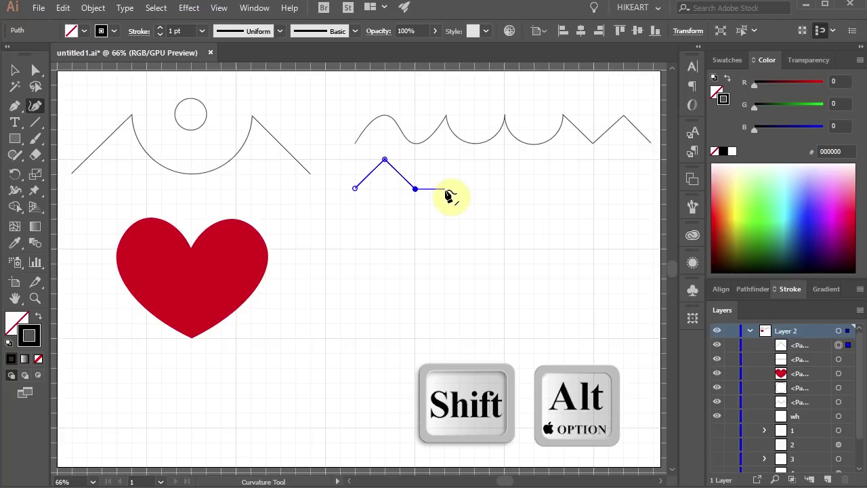
pyautogui.click(444, 188)
# Continue the wave with two rounded humps separated by flat runs, with a corner between them
pyautogui.click(474, 162)
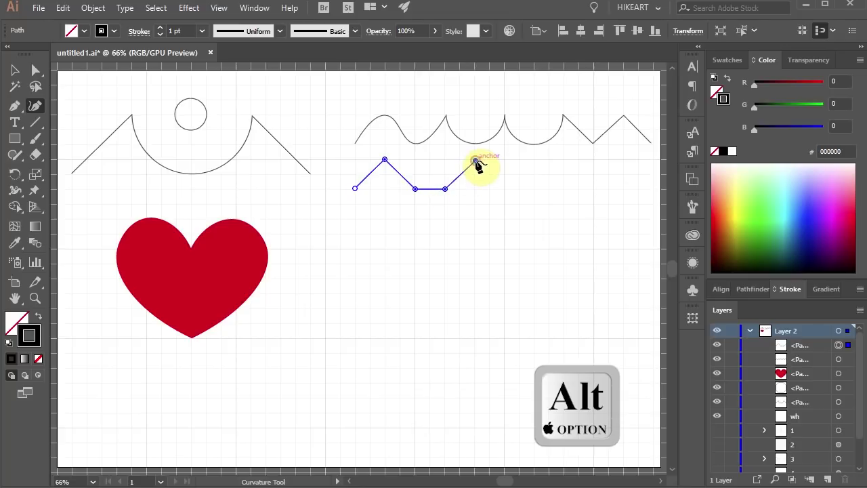
pyautogui.click(505, 190)
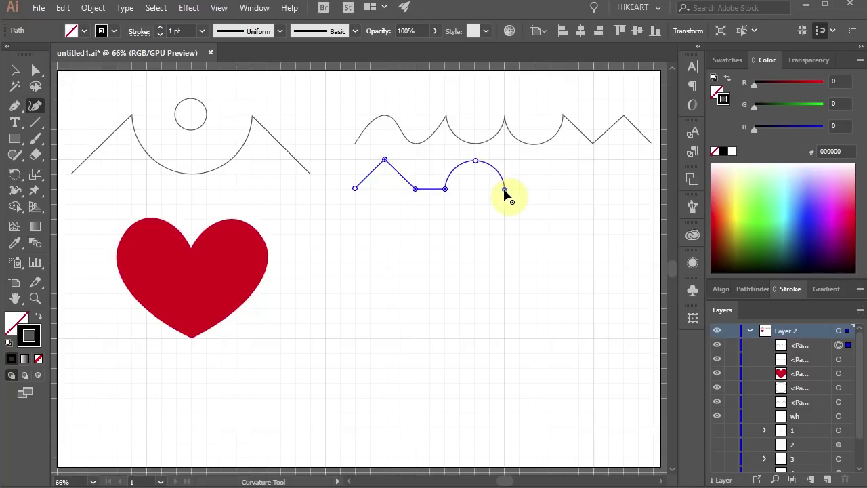
pyautogui.press('alt')
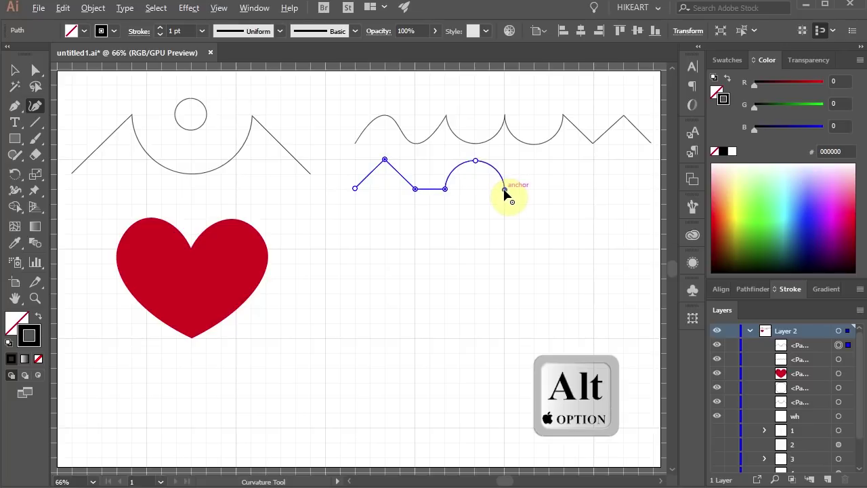
pyautogui.keyDown('alt'); pyautogui.click(505, 192); pyautogui.keyUp('alt')
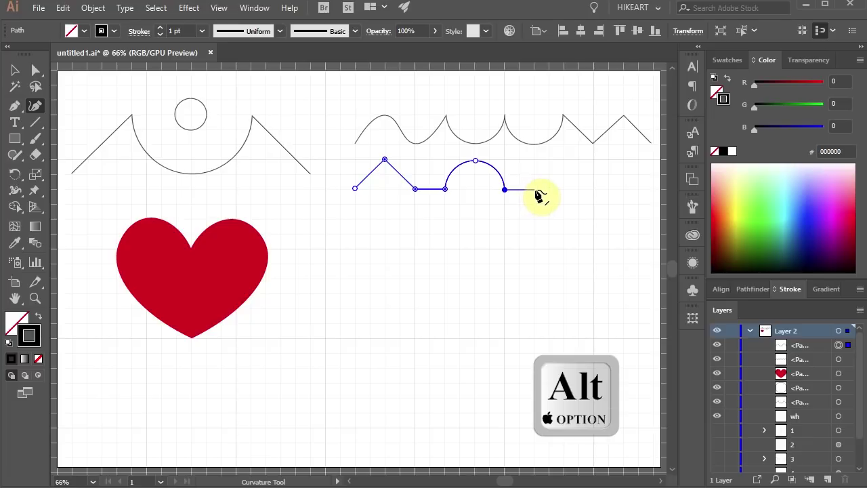
pyautogui.press('shift')
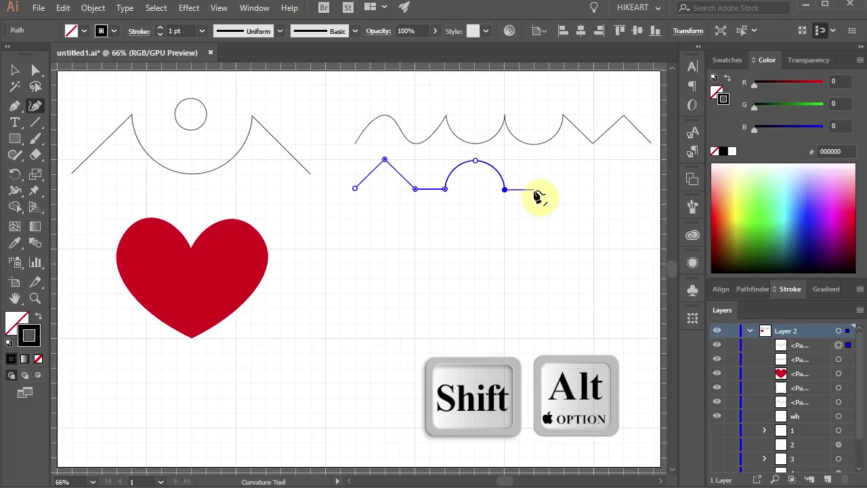
pyautogui.click(533, 189)
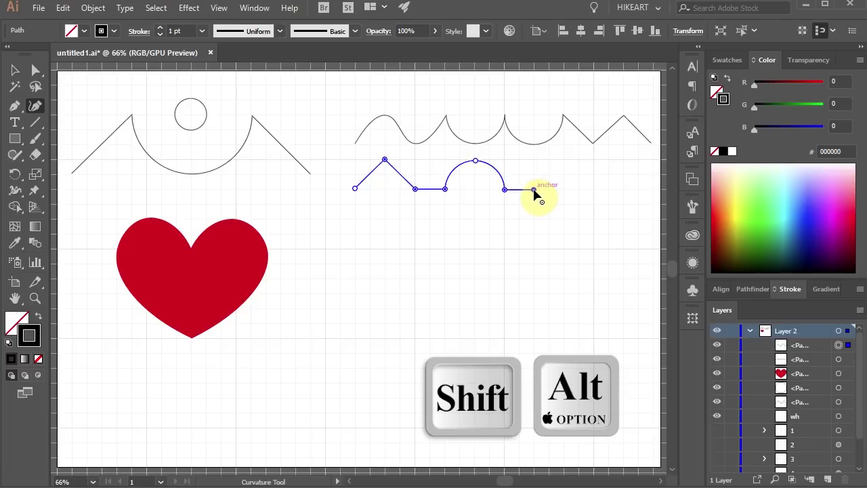
pyautogui.click(567, 162)
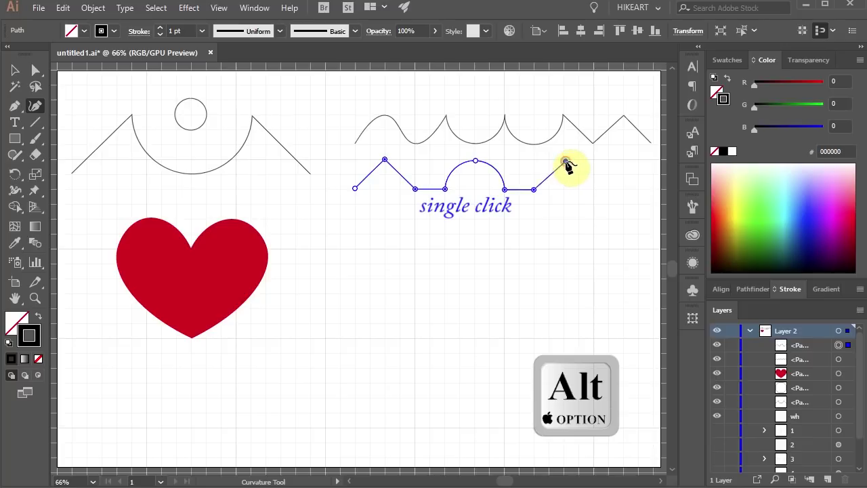
pyautogui.click(593, 189)
pyautogui.click(623, 189)
pyautogui.click(654, 163)
# Draw the hooked letter J and the letter u at lower left
pyautogui.keyDown('ctrl'); pyautogui.click(577, 310); pyautogui.keyUp('ctrl')
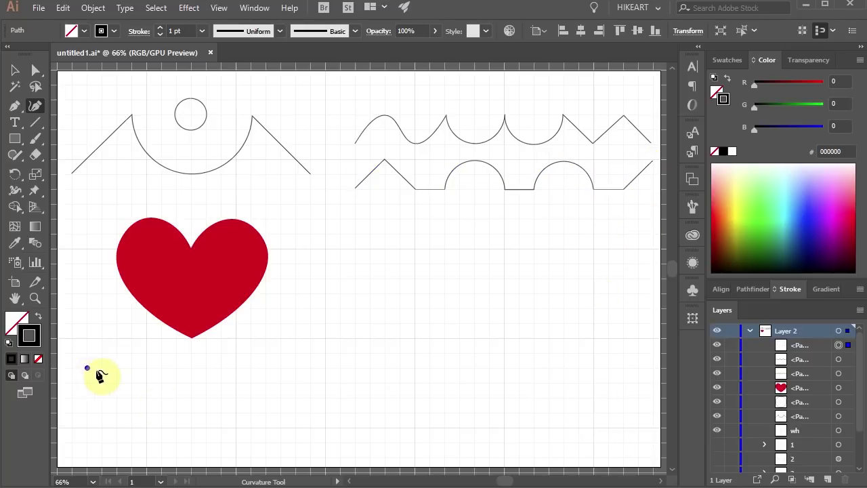
pyautogui.click(87, 368)
pyautogui.click(117, 367)
pyautogui.click(117, 429)
pyautogui.scroll(3, 93, 433)
pyautogui.click(182, 258)
pyautogui.click(213, 317)
pyautogui.click(243, 258)
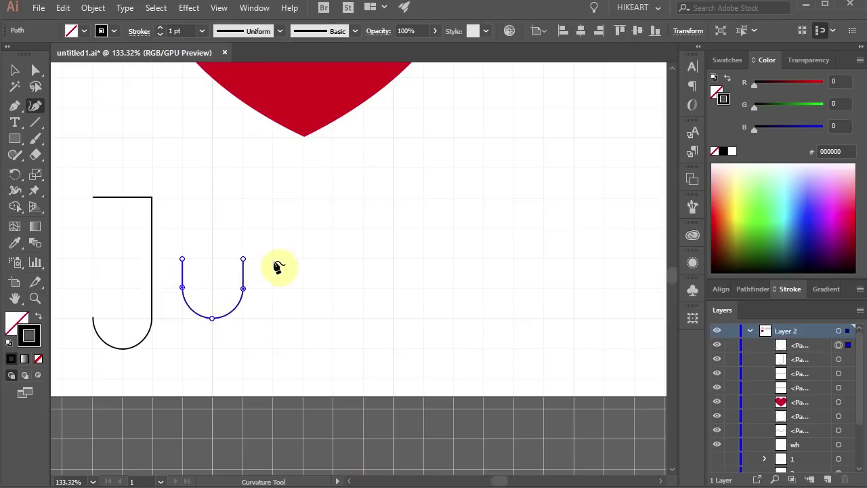
# Draw the letters i, c and e to complete the 'Juice' lettering
pyautogui.click(302, 317)
pyautogui.click(332, 288)
pyautogui.click(393, 259)
pyautogui.click(392, 317)
pyautogui.click(424, 311)
pyautogui.click(453, 306)
pyautogui.click(511, 275)
pyautogui.click(478, 255)
pyautogui.click(482, 318)
pyautogui.keyDown('ctrl'); pyautogui.click(573, 310); pyautogui.keyUp('ctrl')
pyautogui.scroll(-3, 607, 467)
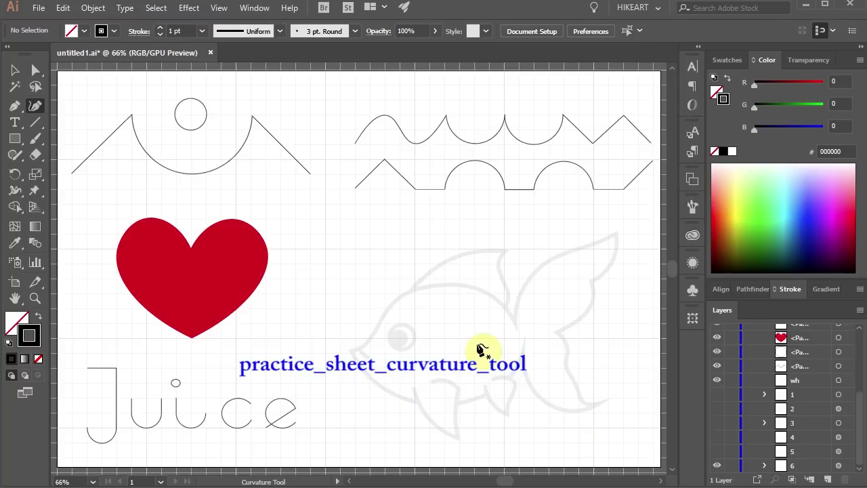
# Zoom in so the goldfish template fills the view, then return to the Curvature tool
pyautogui.press('z')
pyautogui.click(334, 222)
pyautogui.moveTo(344, 245); pyautogui.dragTo(658, 449)
pyautogui.hotkey('shift', '~')
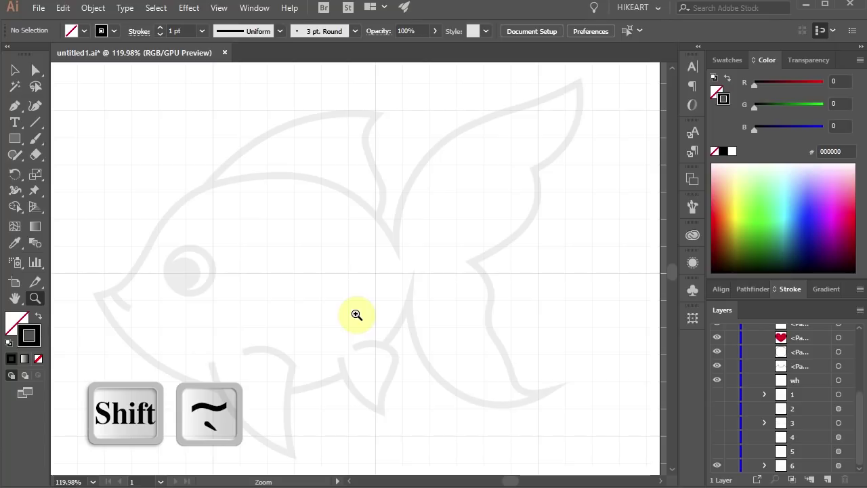
pyautogui.hotkey('shift', '~')
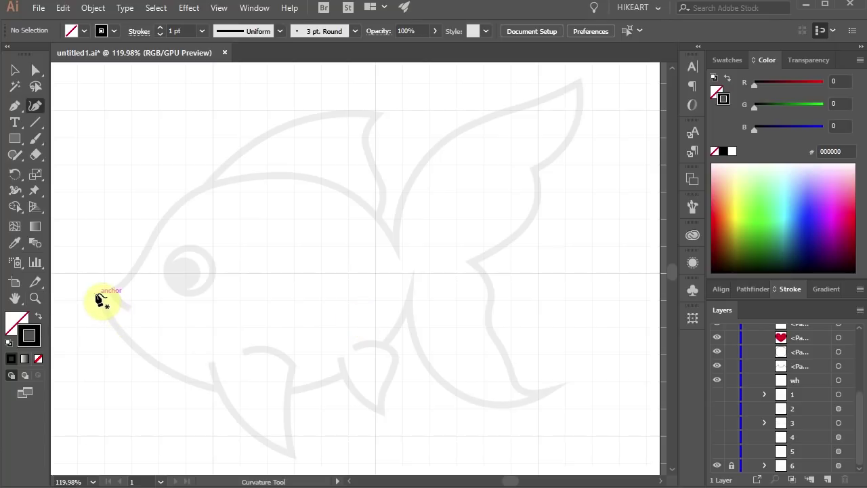
# Trace from the fish's mouth up the forehead and across the back to the fin base
pyautogui.click(96, 295)
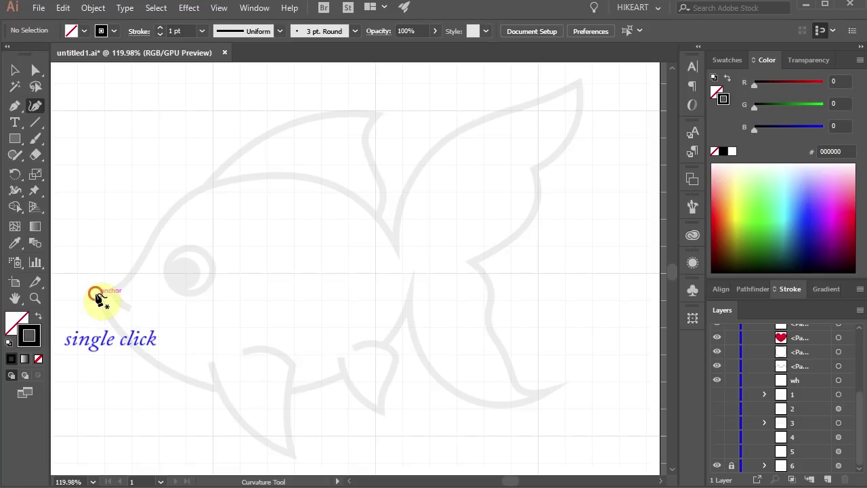
pyautogui.click(96, 294)
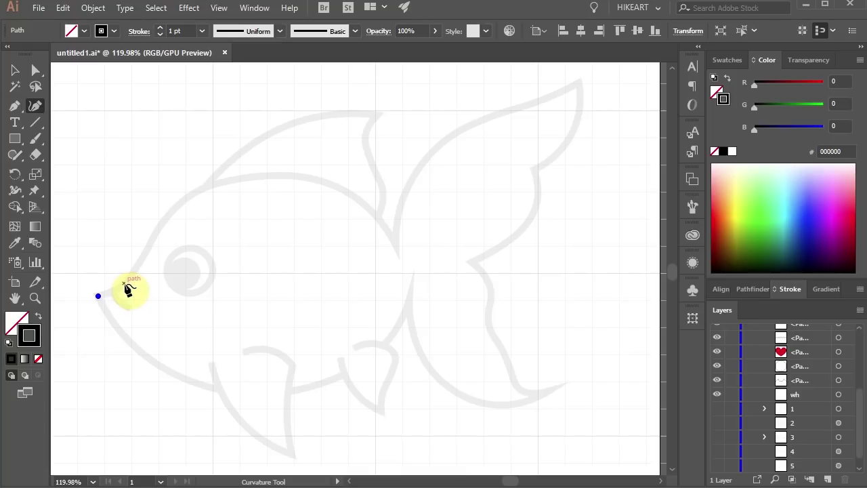
pyautogui.click(127, 280)
pyautogui.click(149, 245)
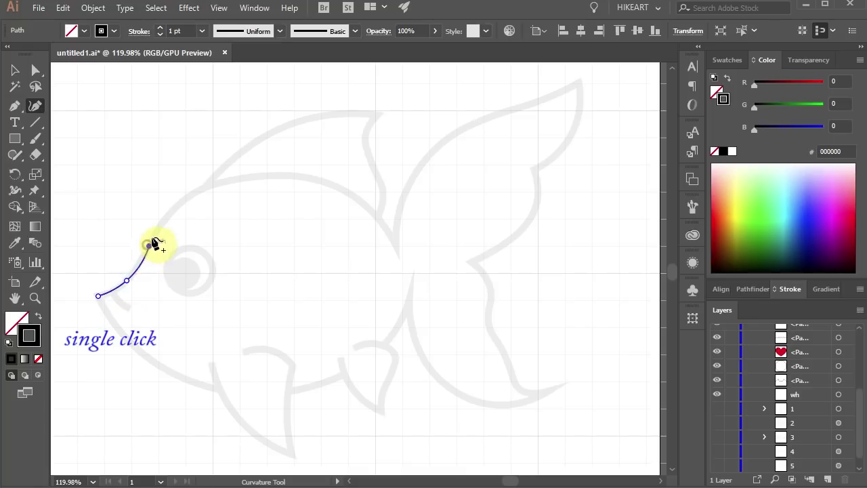
pyautogui.click(180, 199)
pyautogui.click(274, 175)
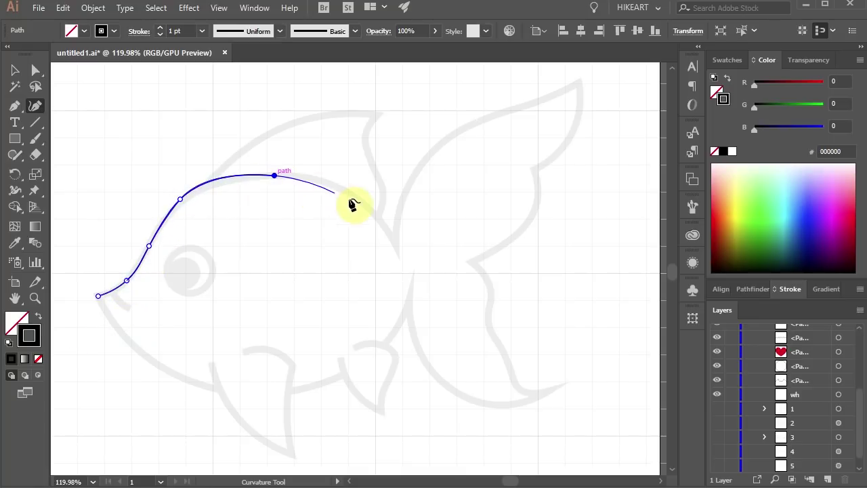
pyautogui.click(355, 197)
pyautogui.doubleClick(399, 254)
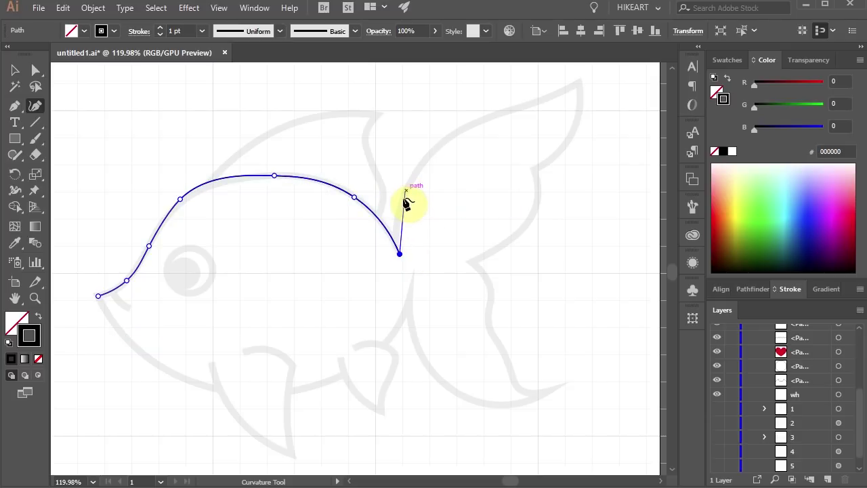
pyautogui.click(399, 217)
# Trace the upper fin and tail outline with sharp corners at its tip and notches
pyautogui.click(452, 136)
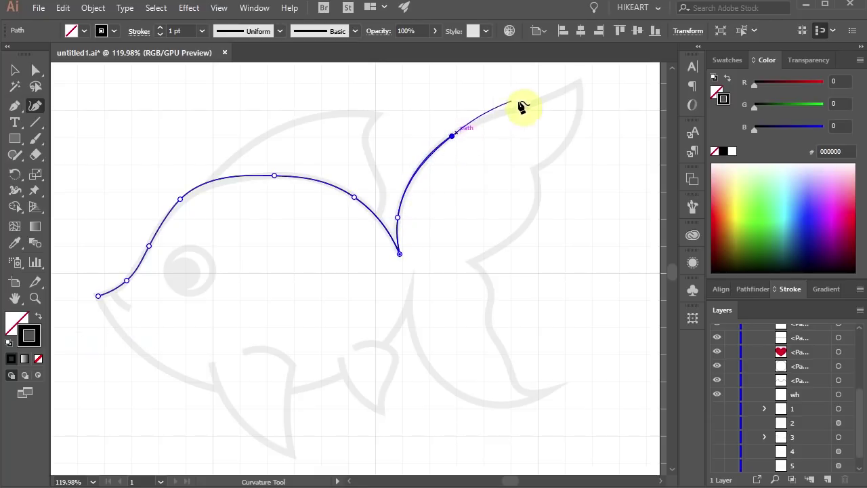
pyautogui.click(509, 110)
pyautogui.doubleClick(578, 83)
pyautogui.click(580, 108)
pyautogui.click(560, 149)
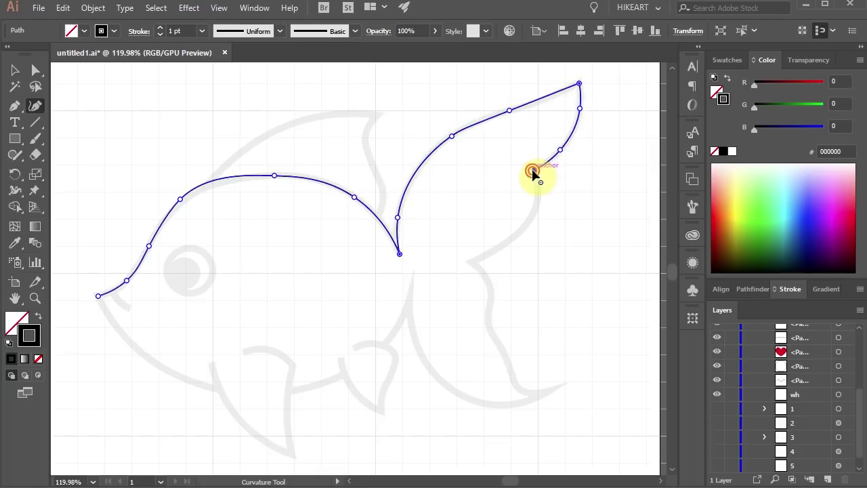
pyautogui.doubleClick(535, 169)
pyautogui.click(537, 200)
pyautogui.click(508, 241)
pyautogui.doubleClick(467, 263)
# Trace the belly back to the mouth to close the outline, then adjust back anchors
pyautogui.click(487, 318)
pyautogui.click(449, 387)
pyautogui.click(307, 387)
pyautogui.click(115, 324)
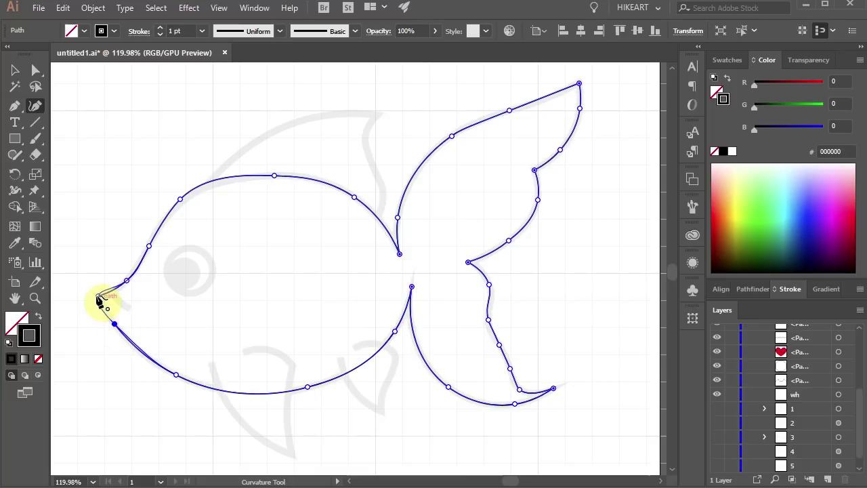
pyautogui.click(99, 296)
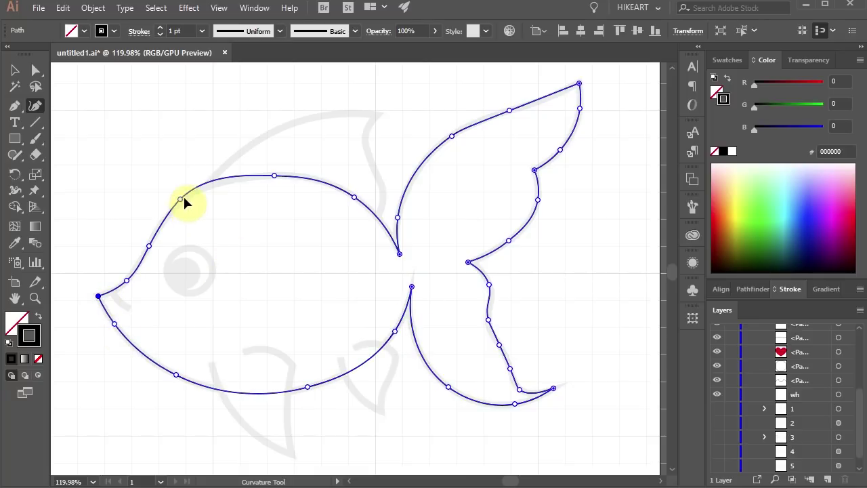
pyautogui.click(186, 198)
pyautogui.moveTo(275, 176); pyautogui.dragTo(285, 174)
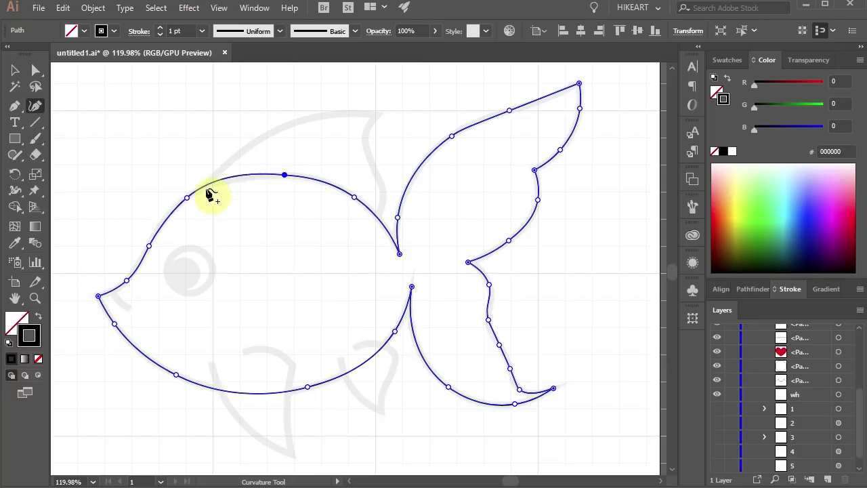
pyautogui.moveTo(182, 201); pyautogui.dragTo(175, 209)
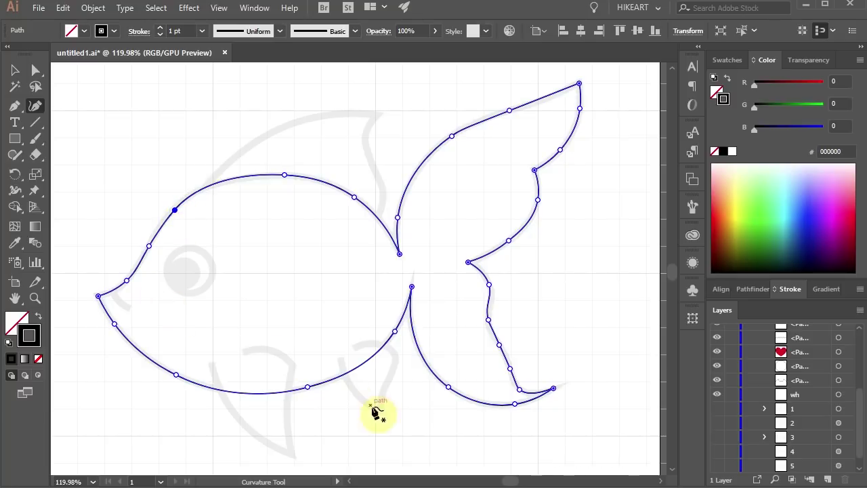
# Draw the dorsal fin on the fish's back with a sharp tip
pyautogui.click(199, 193)
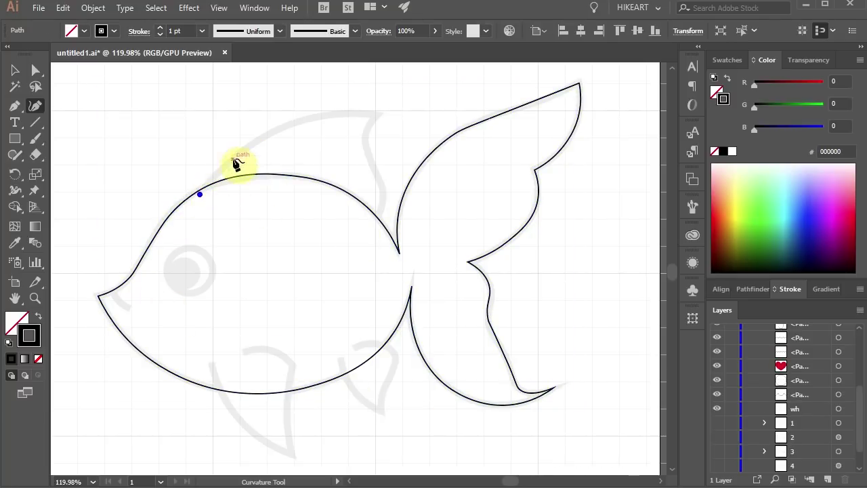
pyautogui.click(232, 158)
pyautogui.click(299, 122)
pyautogui.doubleClick(376, 115)
pyautogui.click(366, 134)
pyautogui.click(369, 158)
pyautogui.click(383, 188)
pyautogui.click(371, 227)
pyautogui.press('Escape')
# Draw a small fin and a larger pointed fin under the belly
pyautogui.click(355, 347)
pyautogui.click(377, 344)
pyautogui.click(393, 353)
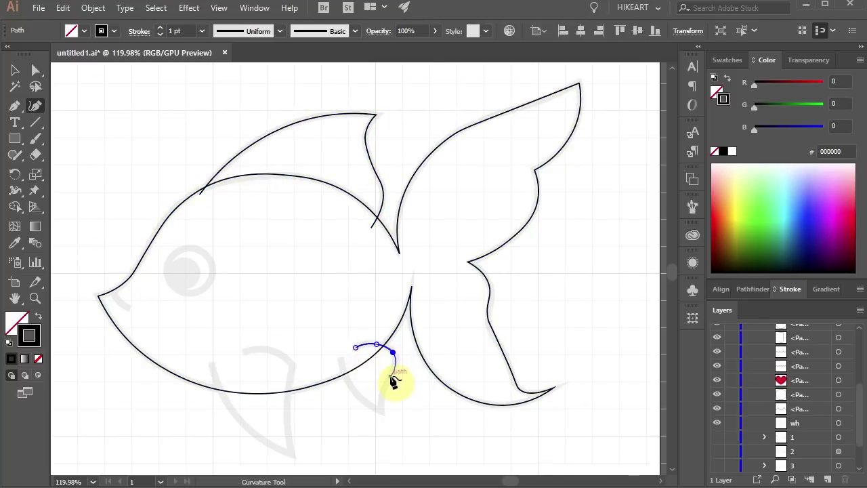
pyautogui.click(391, 377)
pyautogui.click(382, 411)
pyautogui.click(341, 358)
pyautogui.press('Escape')
pyautogui.click(246, 351)
pyautogui.click(292, 365)
pyautogui.click(290, 411)
pyautogui.doubleClick(291, 454)
pyautogui.click(212, 362)
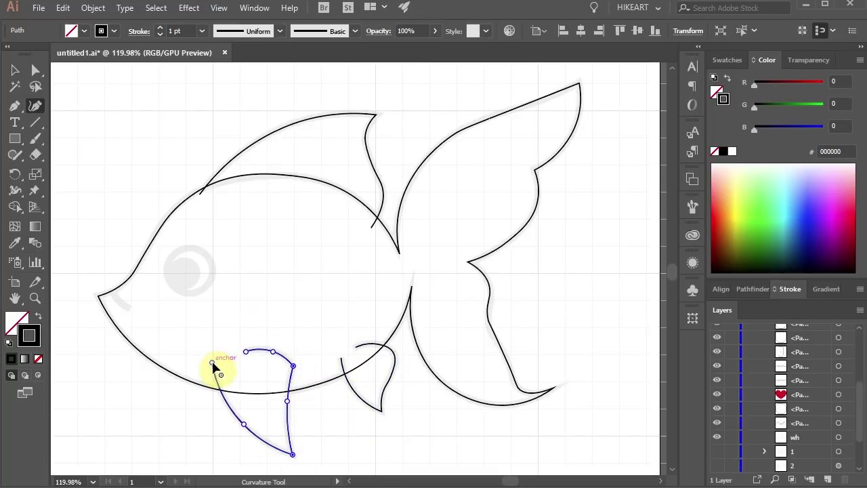
pyautogui.press('Escape')
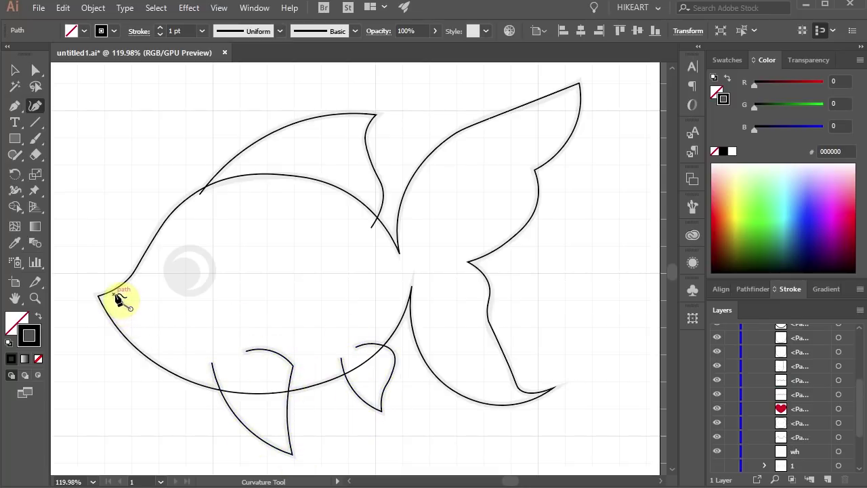
# Add the mouth curve near the nose and draw the eye as a closed circle
pyautogui.click(114, 296)
pyautogui.press('Escape')
pyautogui.click(189, 248)
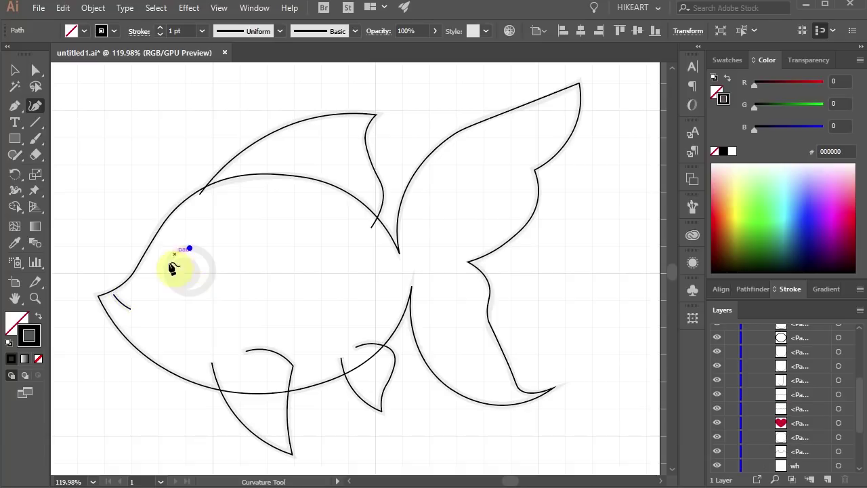
pyautogui.click(162, 271)
pyautogui.click(191, 294)
pyautogui.click(189, 249)
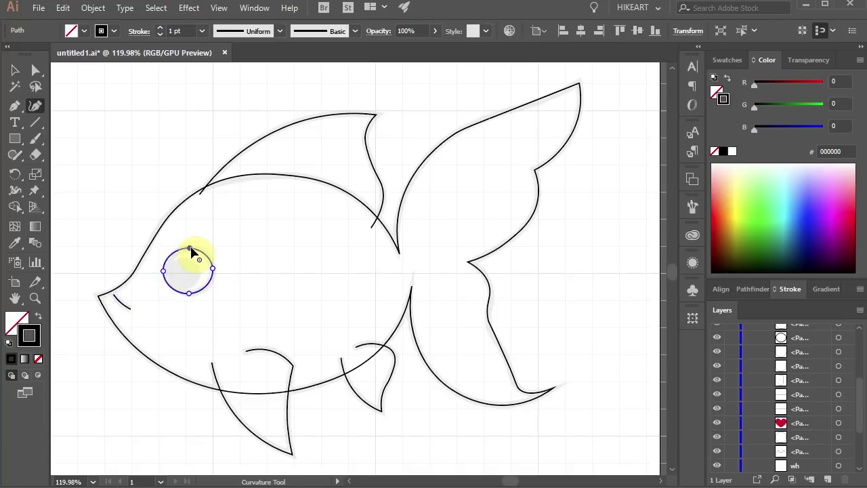
# Copy the eye, swap its fill and stroke, and shrink it into a black pupil
pyautogui.keyDown('ctrl'); pyautogui.click(210, 292); pyautogui.keyUp('ctrl')
pyautogui.moveTo(211, 289); pyautogui.dragTo(264, 291)
pyautogui.hotkey('shift', 'x')
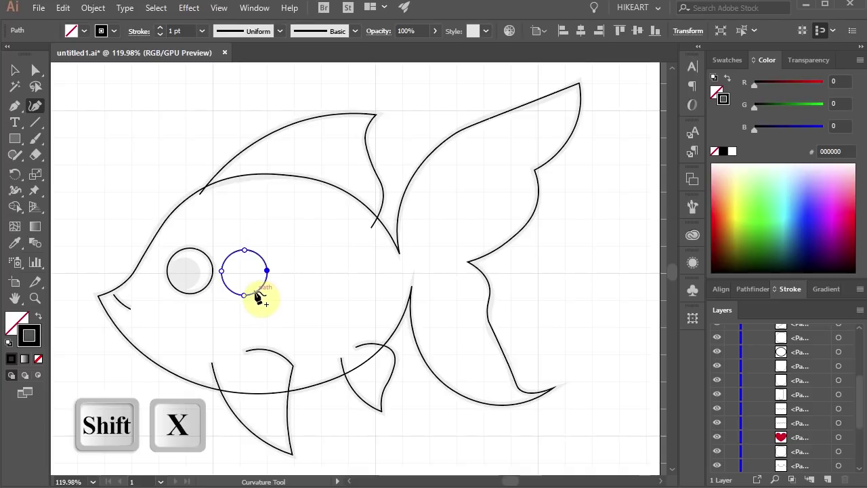
pyautogui.hotkey('shift', 'x')
pyautogui.moveTo(266, 293)
pyautogui.mouseDown()
pyautogui.moveTo(239, 273)
pyautogui.moveTo(190, 280)
pyautogui.mouseUp()
# Zoom in and join the mouth curve's end to the face outline
pyautogui.press('z')
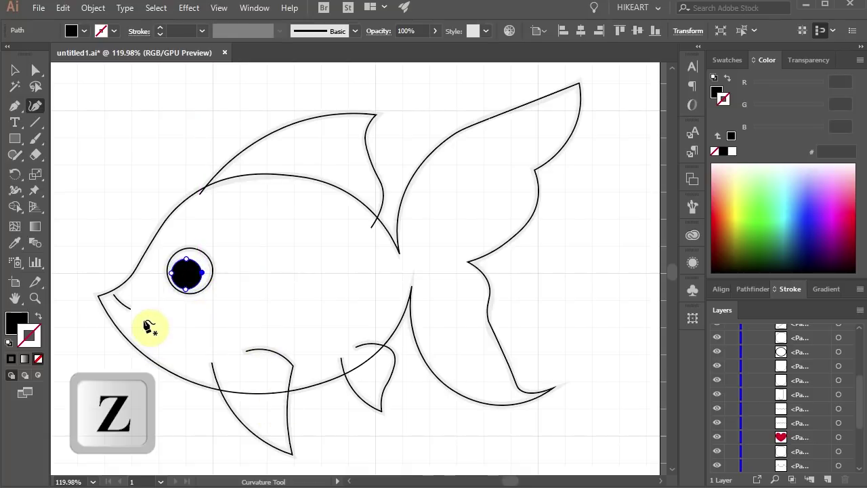
pyautogui.moveTo(151, 325); pyautogui.dragTo(257, 377)
pyautogui.hotkey('shift', '~')
pyautogui.click(246, 300)
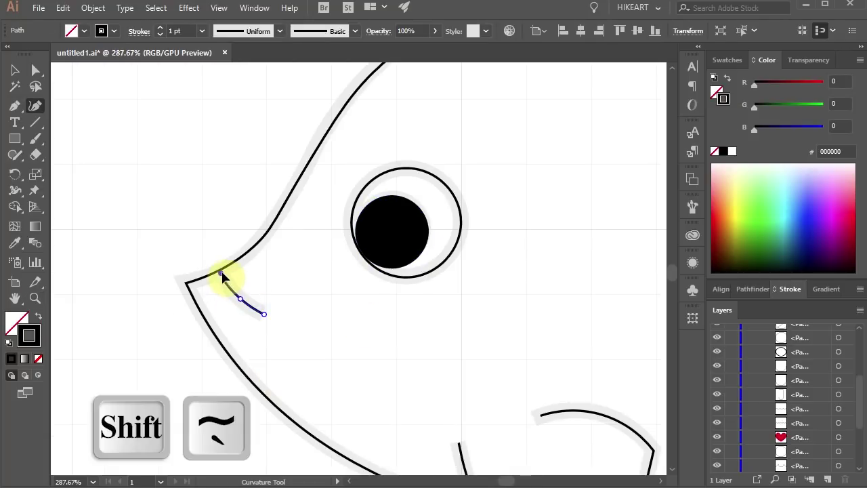
pyautogui.moveTo(226, 280); pyautogui.dragTo(220, 273)
# Send the dorsal fin behind the fish body using Arrange > Send to Back
pyautogui.hotkey('ctrl', '0')
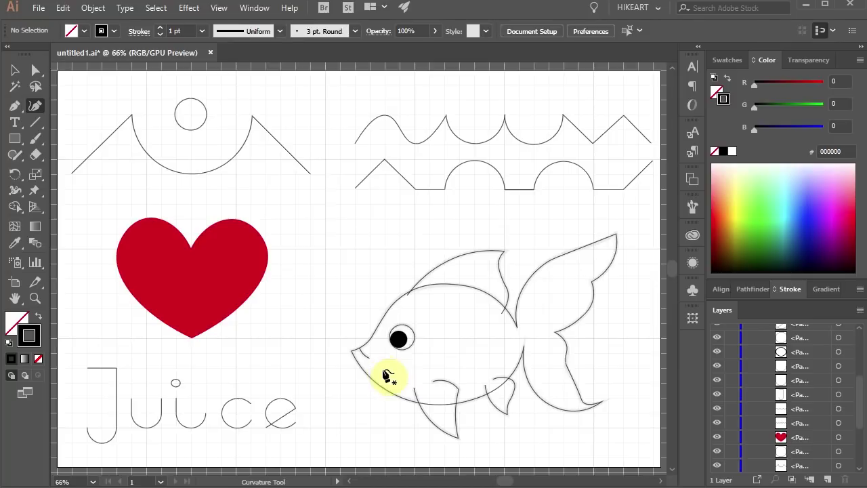
pyautogui.keyDown('ctrl'); pyautogui.click(507, 264); pyautogui.keyUp('ctrl')
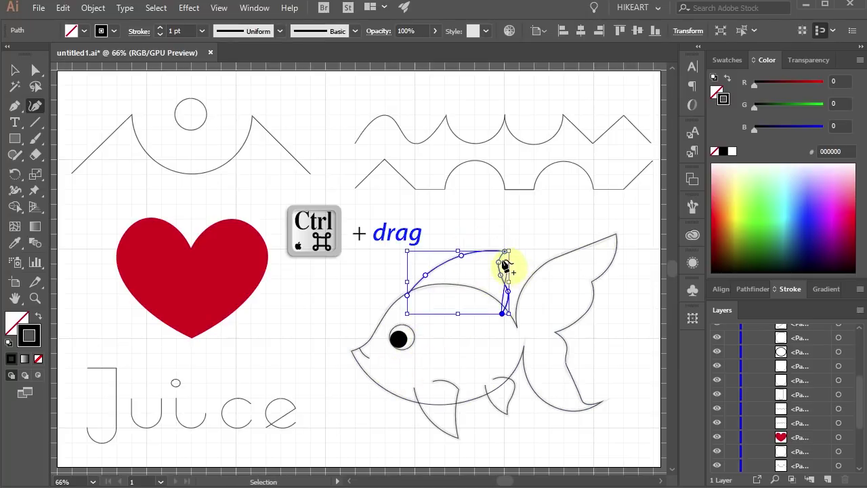
pyautogui.rightClick(475, 266)
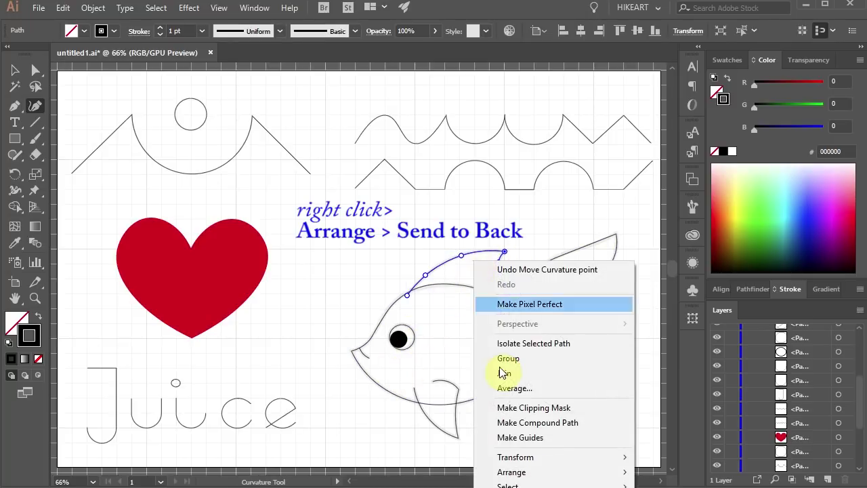
pyautogui.moveTo(510, 471)
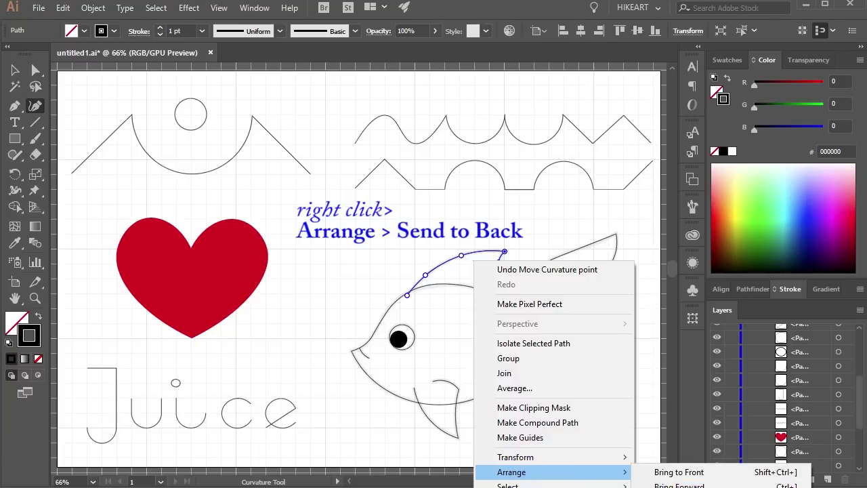
pyautogui.hotkey('ctrl', 'shift', '[')
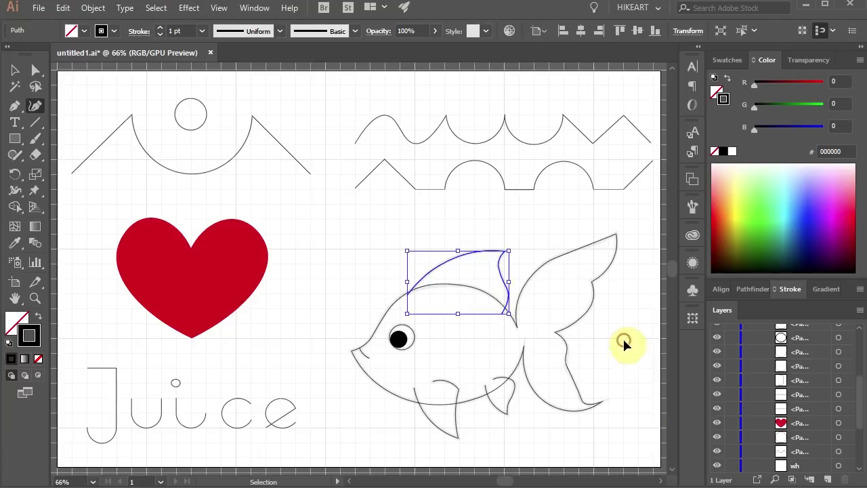
pyautogui.keyDown('ctrl'); pyautogui.click(646, 398); pyautogui.keyUp('ctrl')
# Select all the goldfish paths and set their fill to white
pyautogui.moveTo(613, 444); pyautogui.dragTo(428, 241)
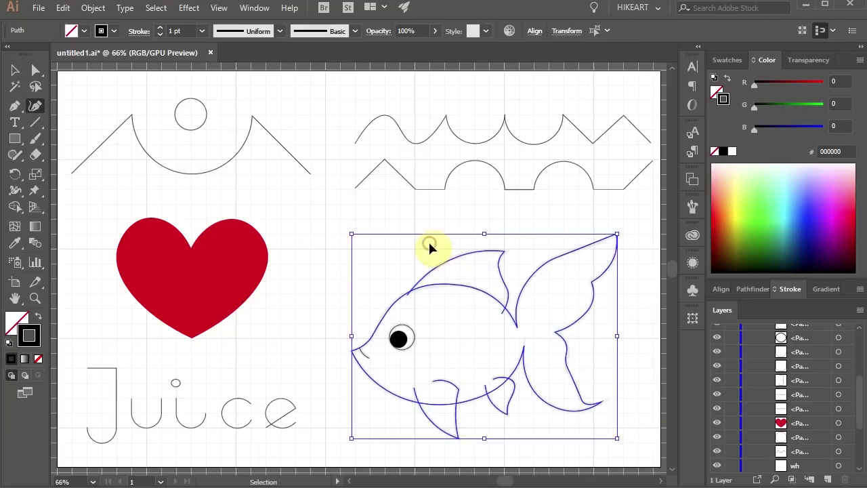
pyautogui.click(14, 318)
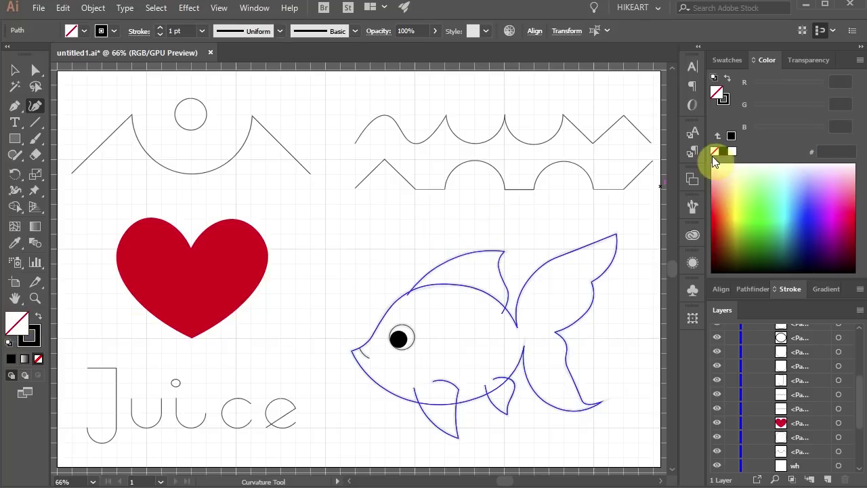
pyautogui.click(732, 154)
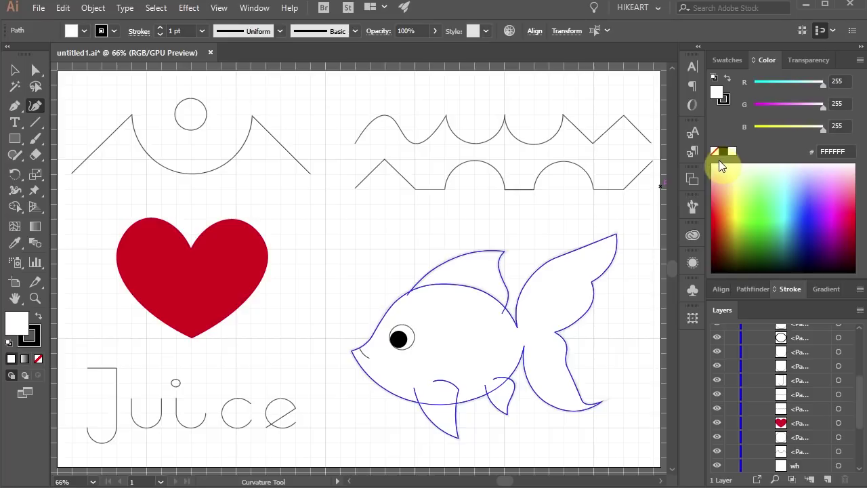
# Give the goldfish a 5 pt stroke weight in the Stroke panel
pyautogui.keyDown('ctrl'); pyautogui.click(519, 239); pyautogui.keyUp('ctrl')
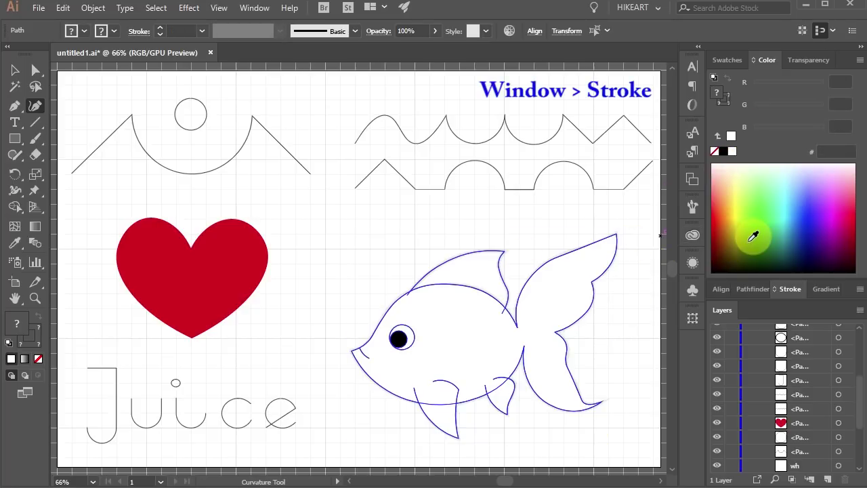
pyautogui.click(790, 290)
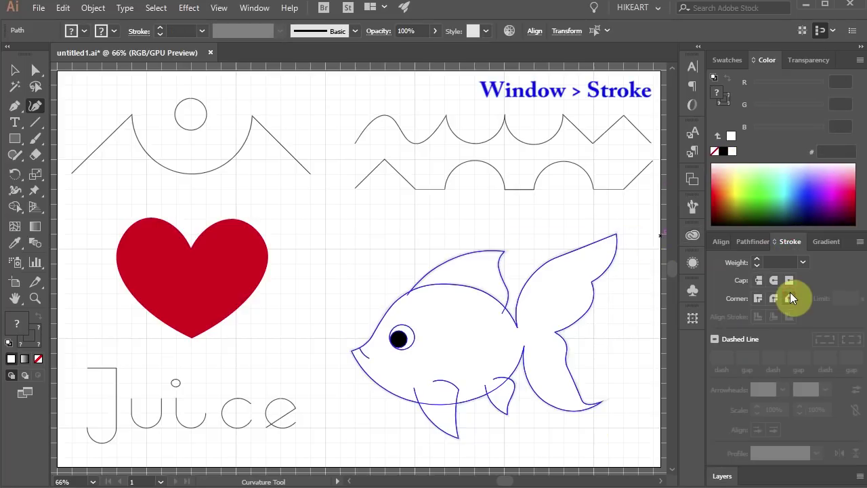
pyautogui.click(803, 263)
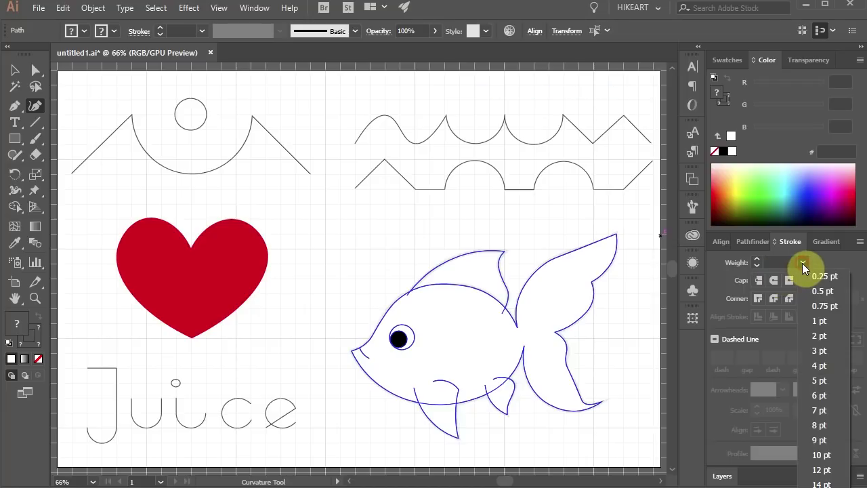
pyautogui.click(819, 380)
# Set the Juice lettering, top-left shape and both wave lines to 3 pt strokes
pyautogui.keyDown('ctrl'); pyautogui.click(669, 393); pyautogui.keyUp('ctrl')
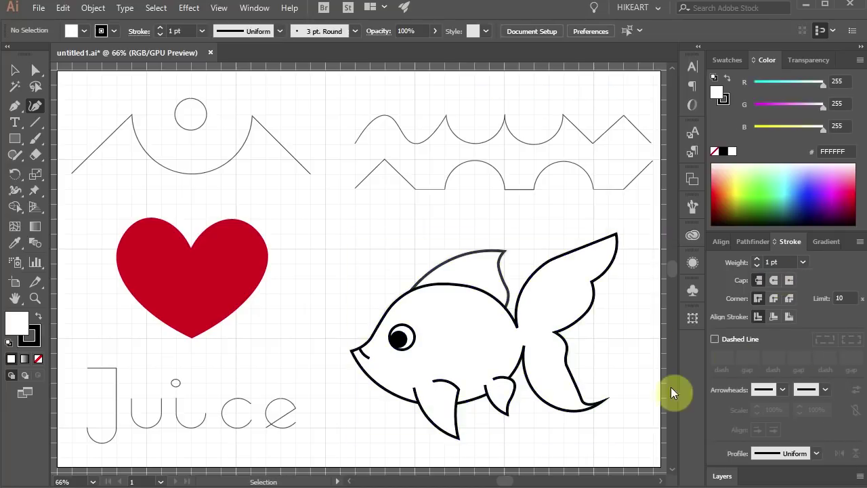
pyautogui.moveTo(305, 440); pyautogui.dragTo(93, 364)
pyautogui.click(802, 262)
pyautogui.click(823, 354)
pyautogui.moveTo(313, 178); pyautogui.dragTo(120, 86)
pyautogui.click(802, 262)
pyautogui.click(820, 355)
pyautogui.moveTo(434, 144); pyautogui.dragTo(578, 195)
pyautogui.click(803, 262)
pyautogui.click(823, 358)
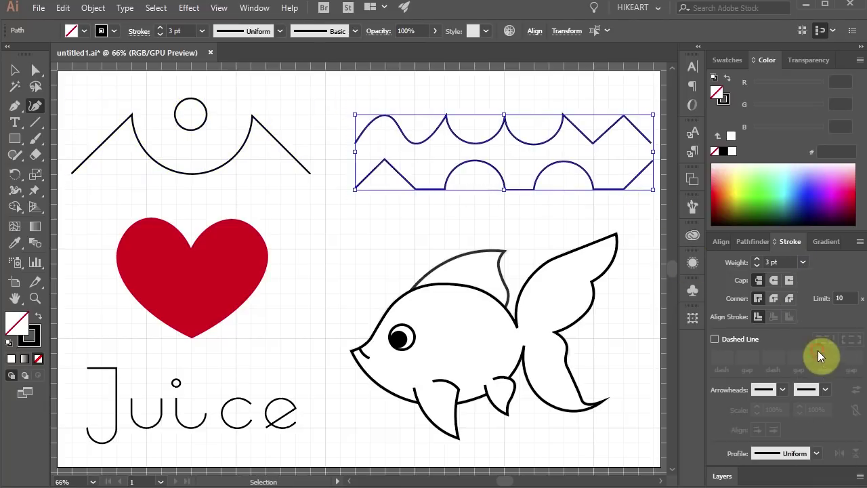